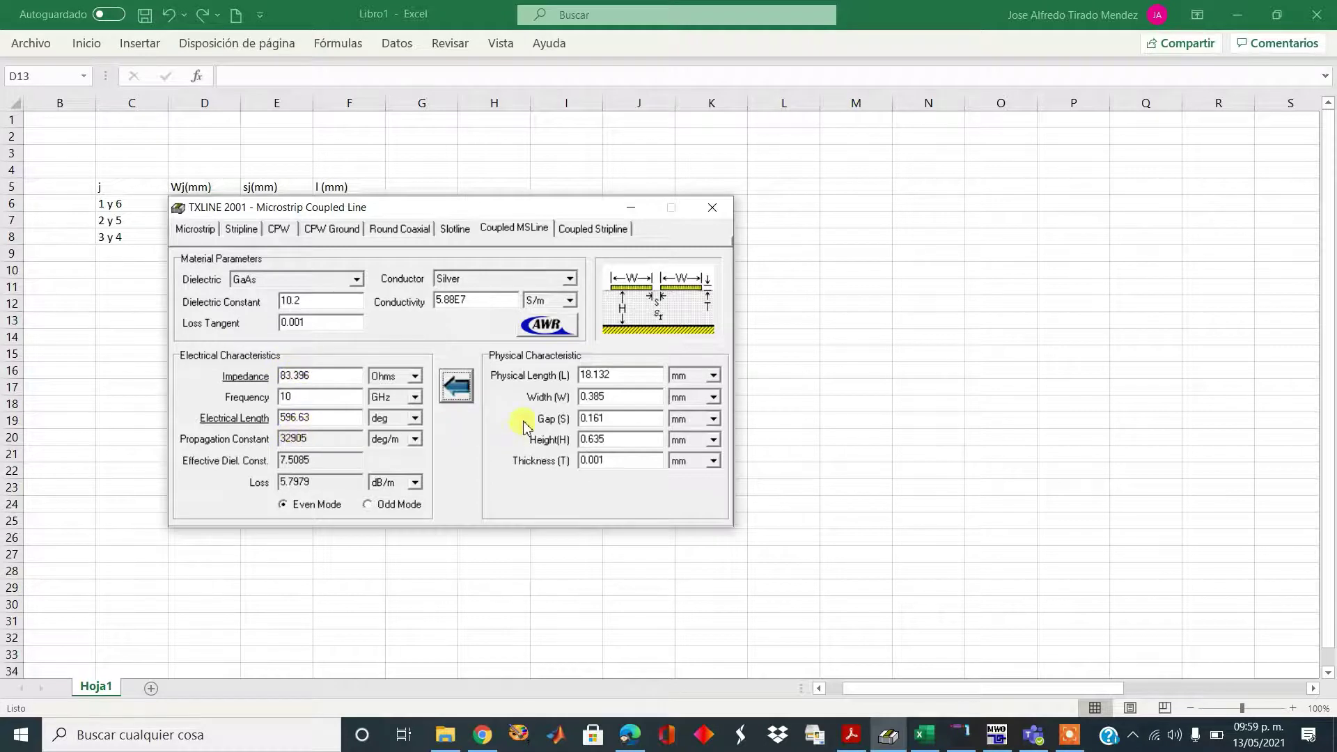
Calculate the coupled microstrip line's impedance in Odd Mode, and recalculate it in Even Mode from the same physical dimensions
left_click(627, 380)
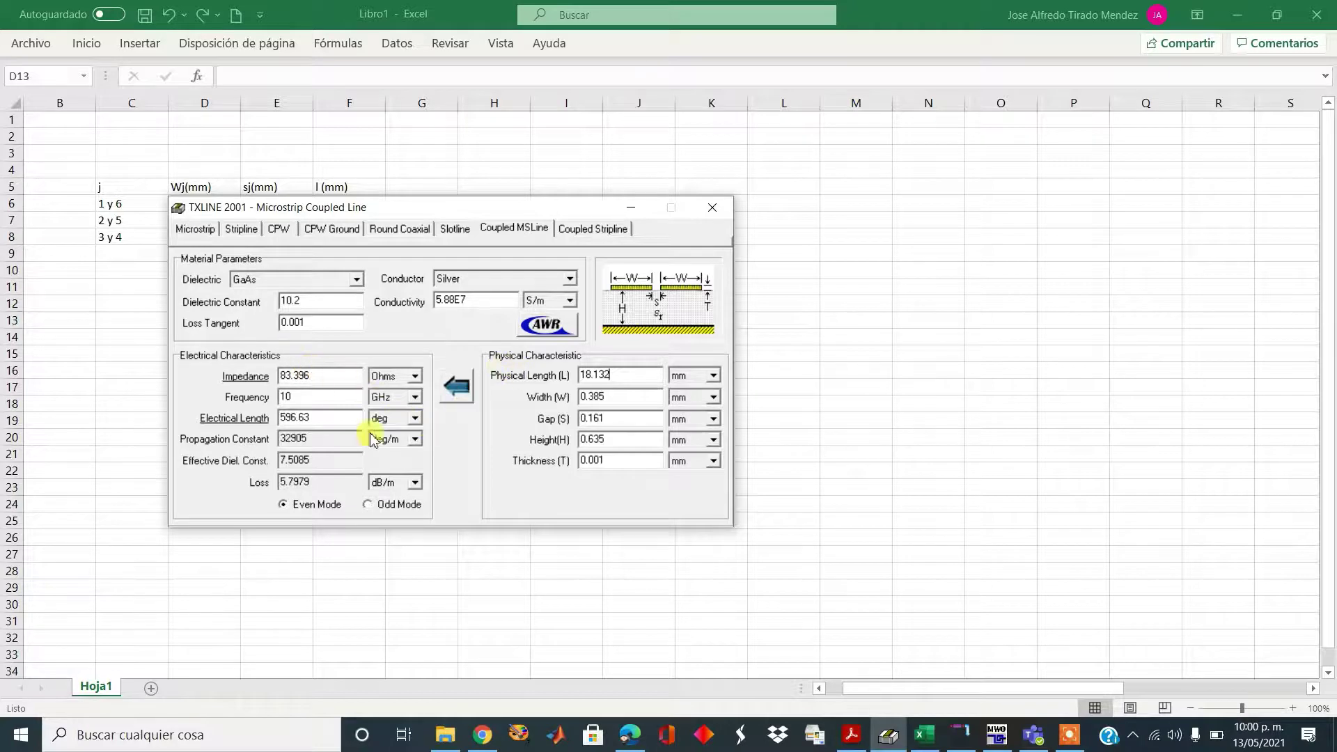
left_click(286, 507)
left_click(372, 510)
left_click(454, 397)
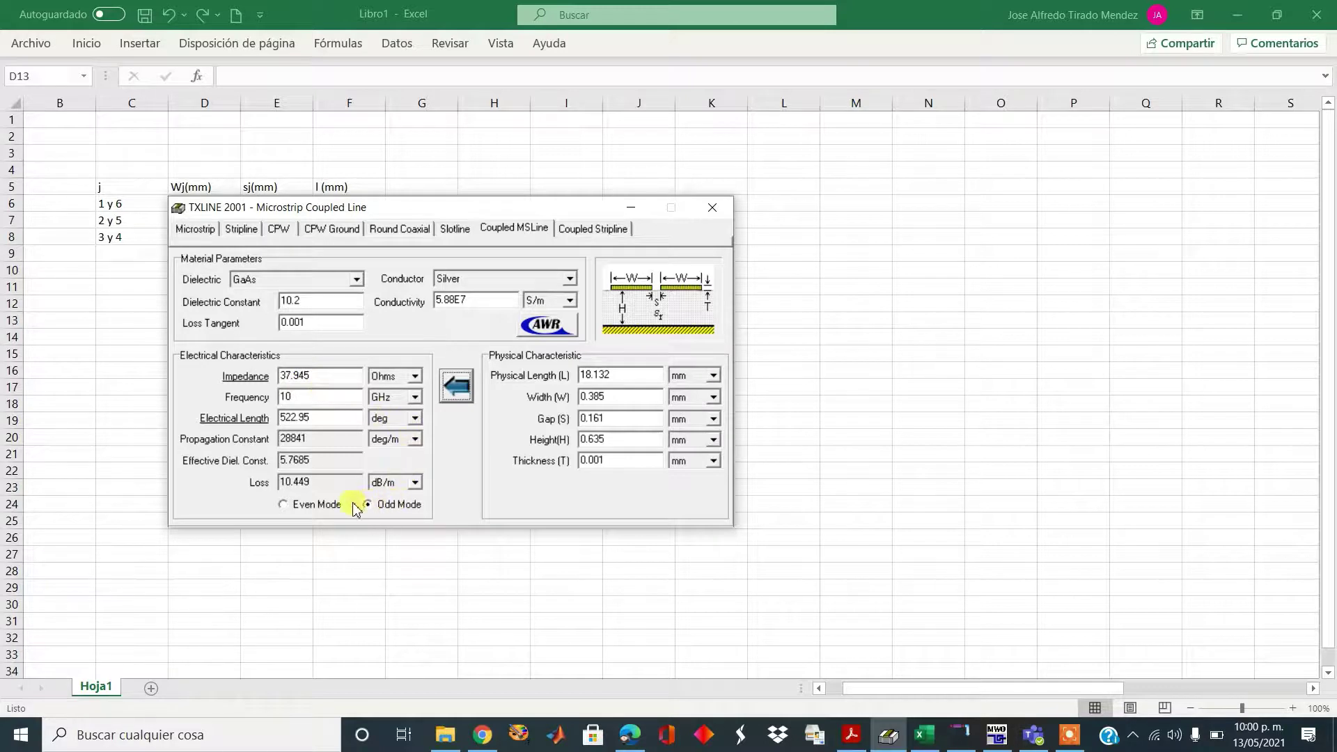
left_click(298, 505)
left_click(456, 387)
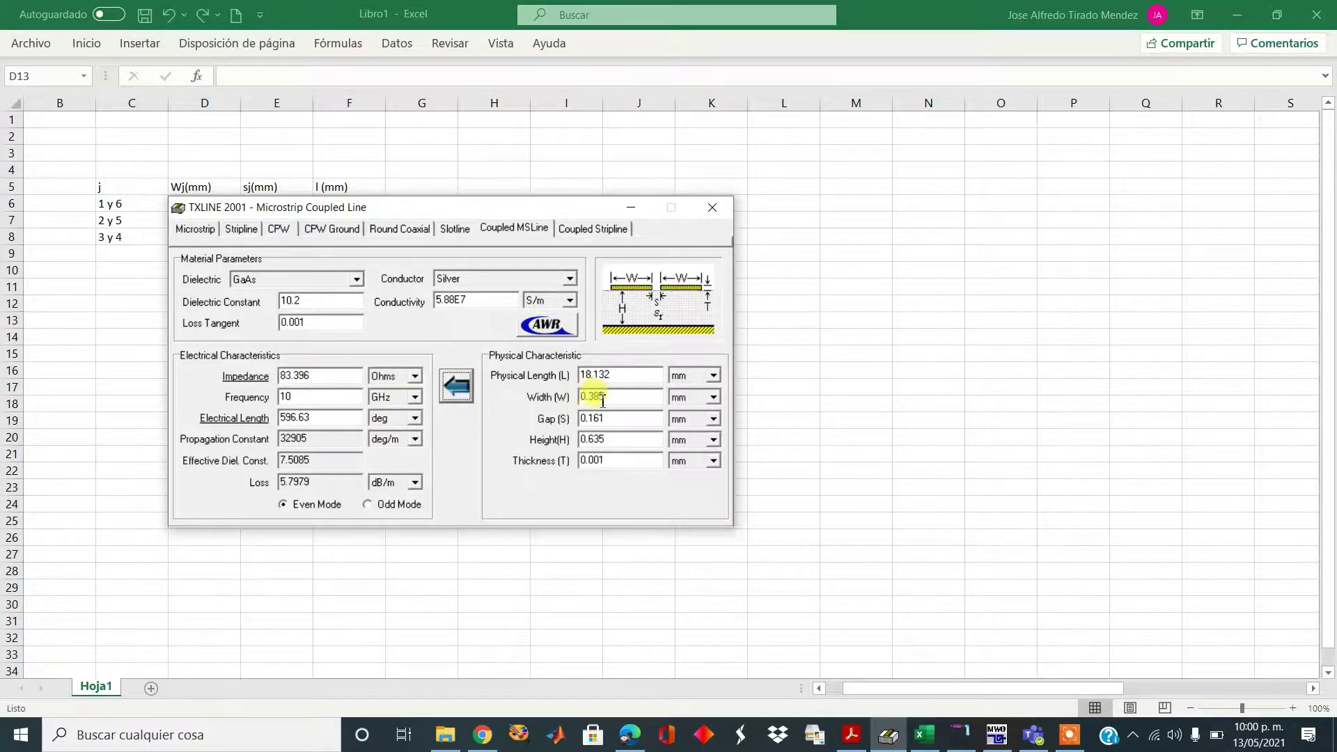
Review the gap and even-mode impedance values, and recalculate the coupled line's electrical characteristics in Odd Mode
left_click_drag(587, 418, 613, 421)
left_click(328, 377)
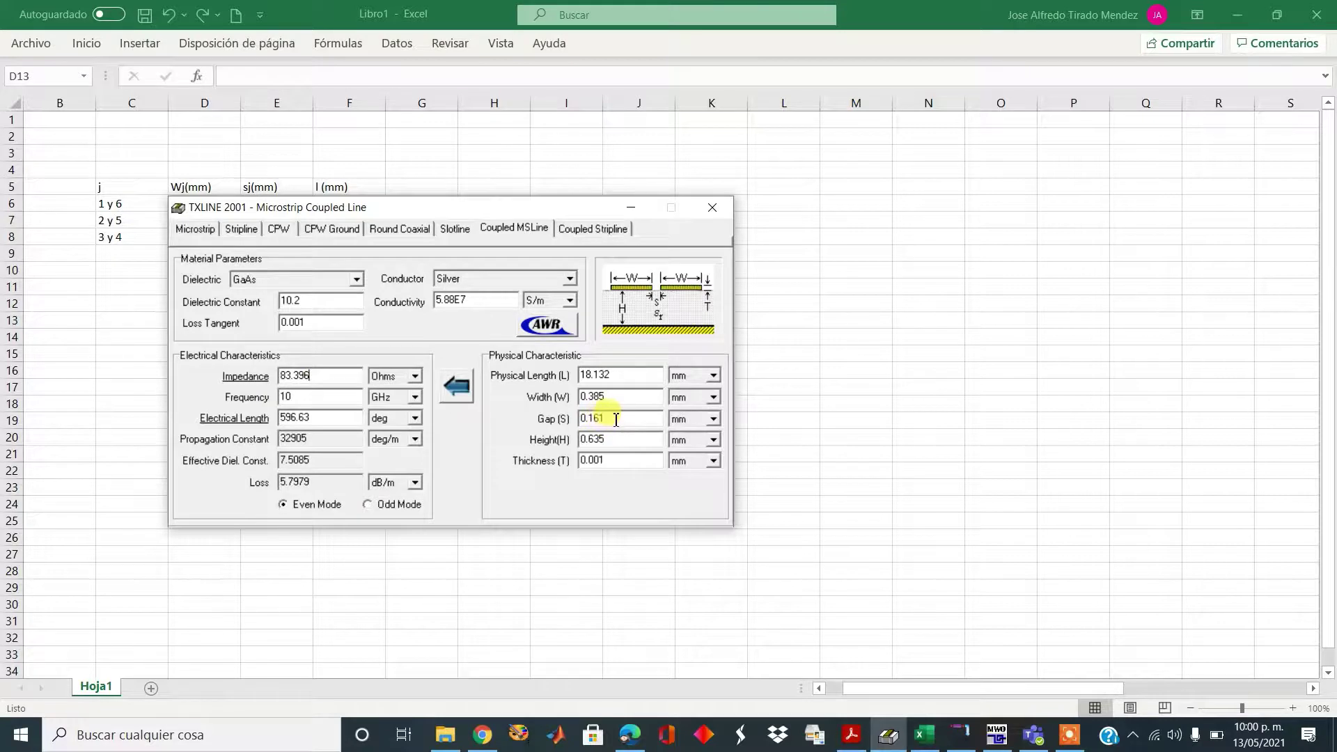
left_click(380, 504)
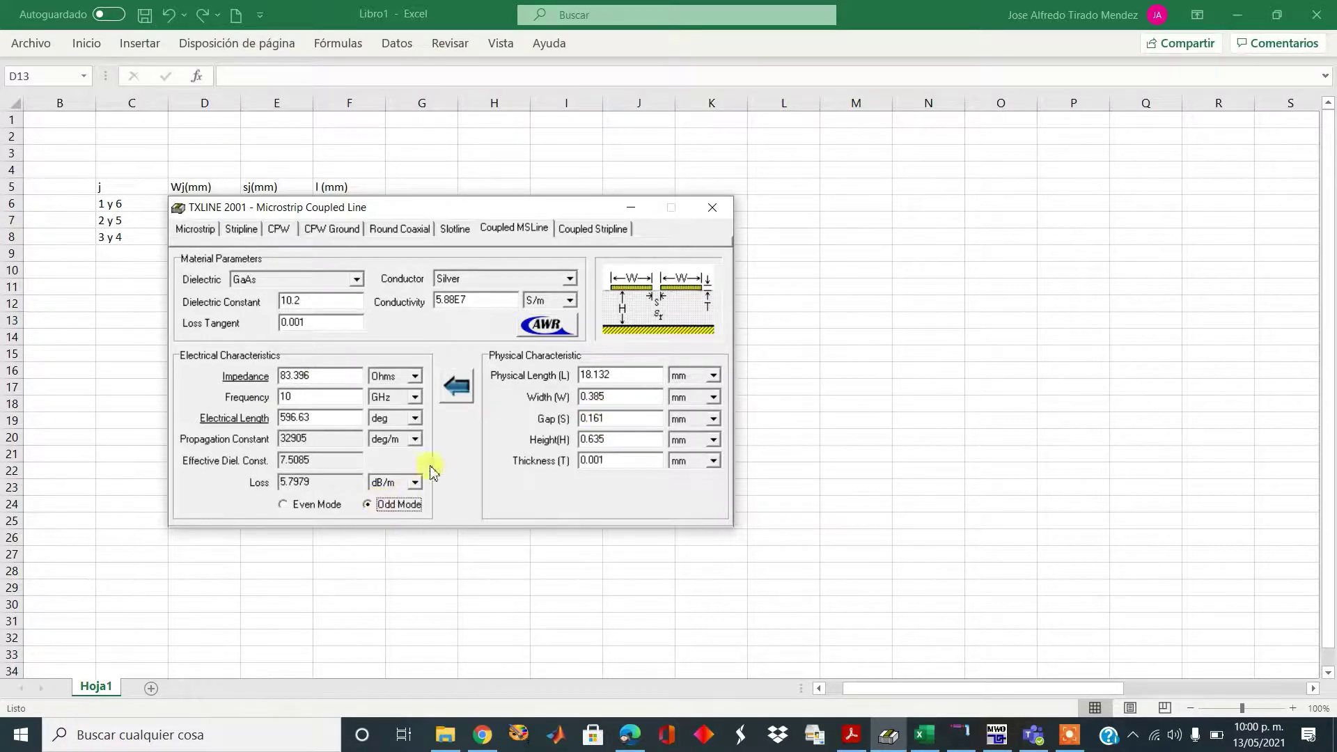
left_click(457, 385)
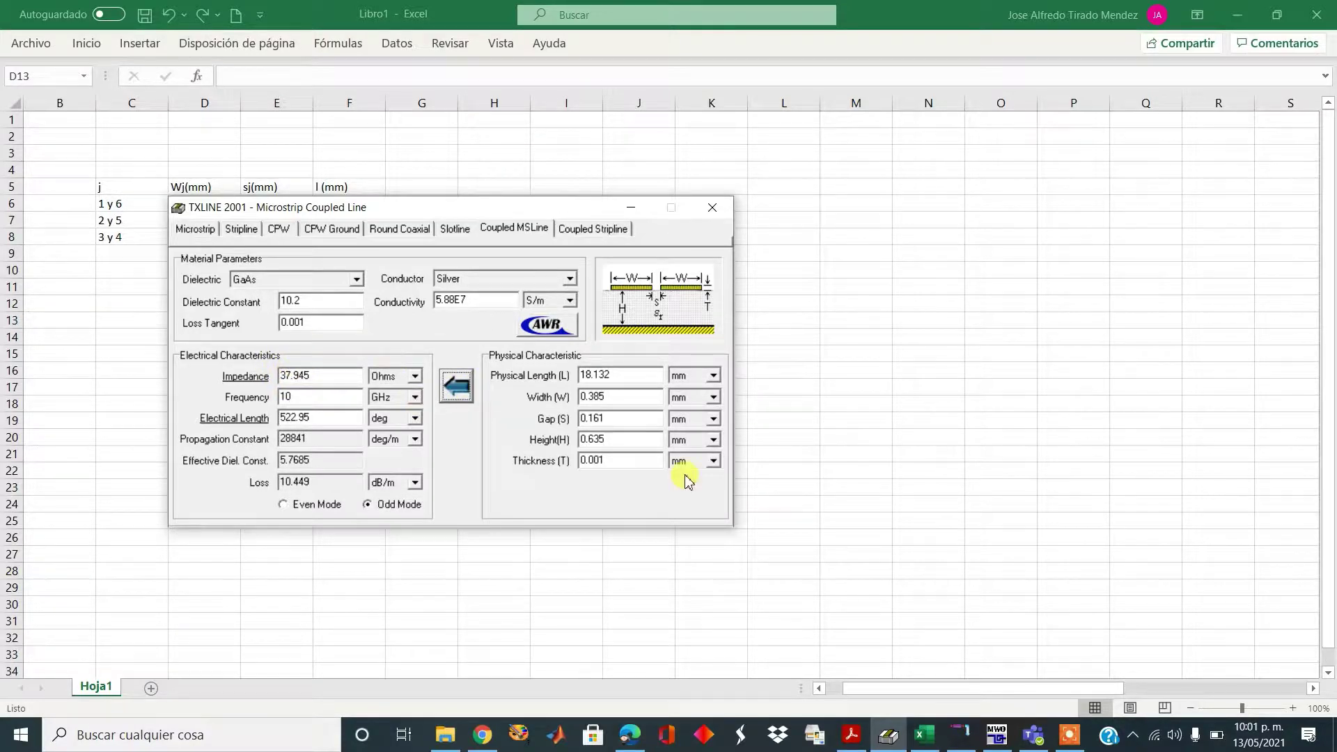
Switch to LineCalc and set the MCLIN component's ZE to 82.930 Ohm and ZO to 37.610 Ohm
left_click(956, 736)
left_click(668, 423)
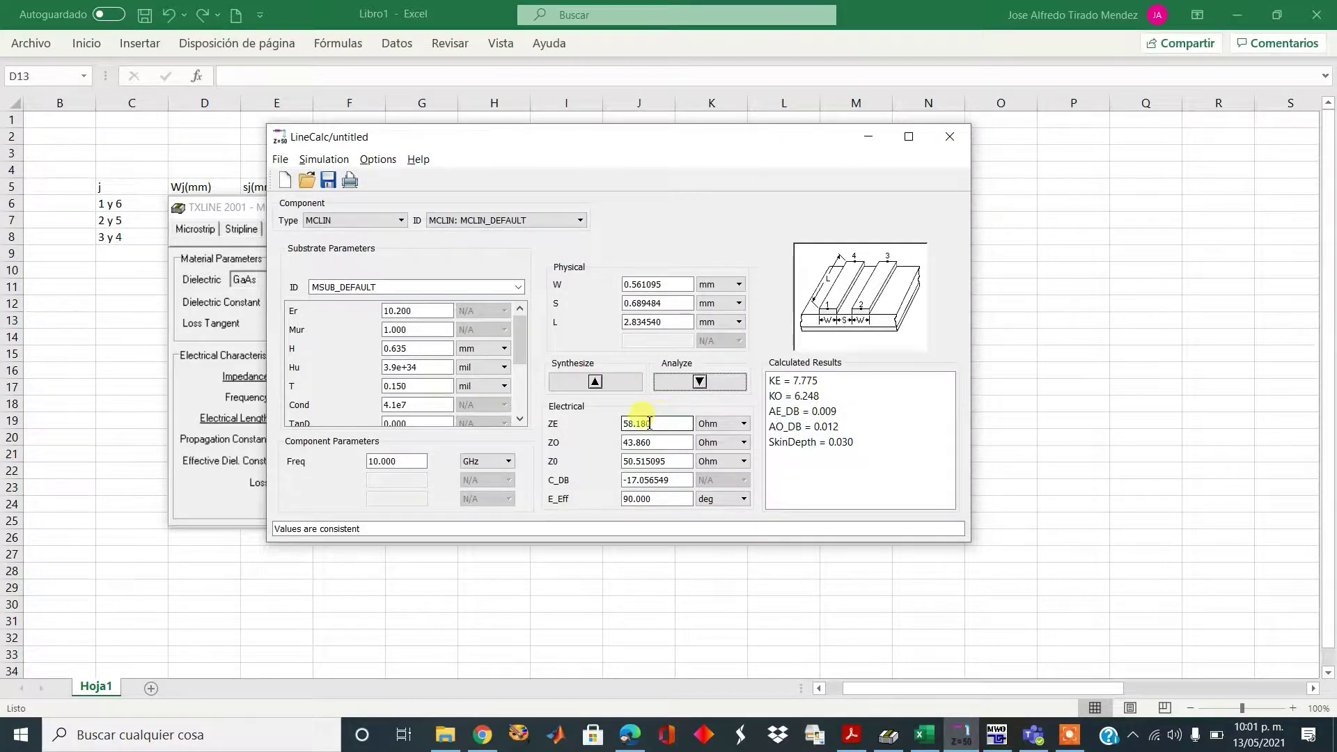
left_click(658, 422)
double_click(659, 425)
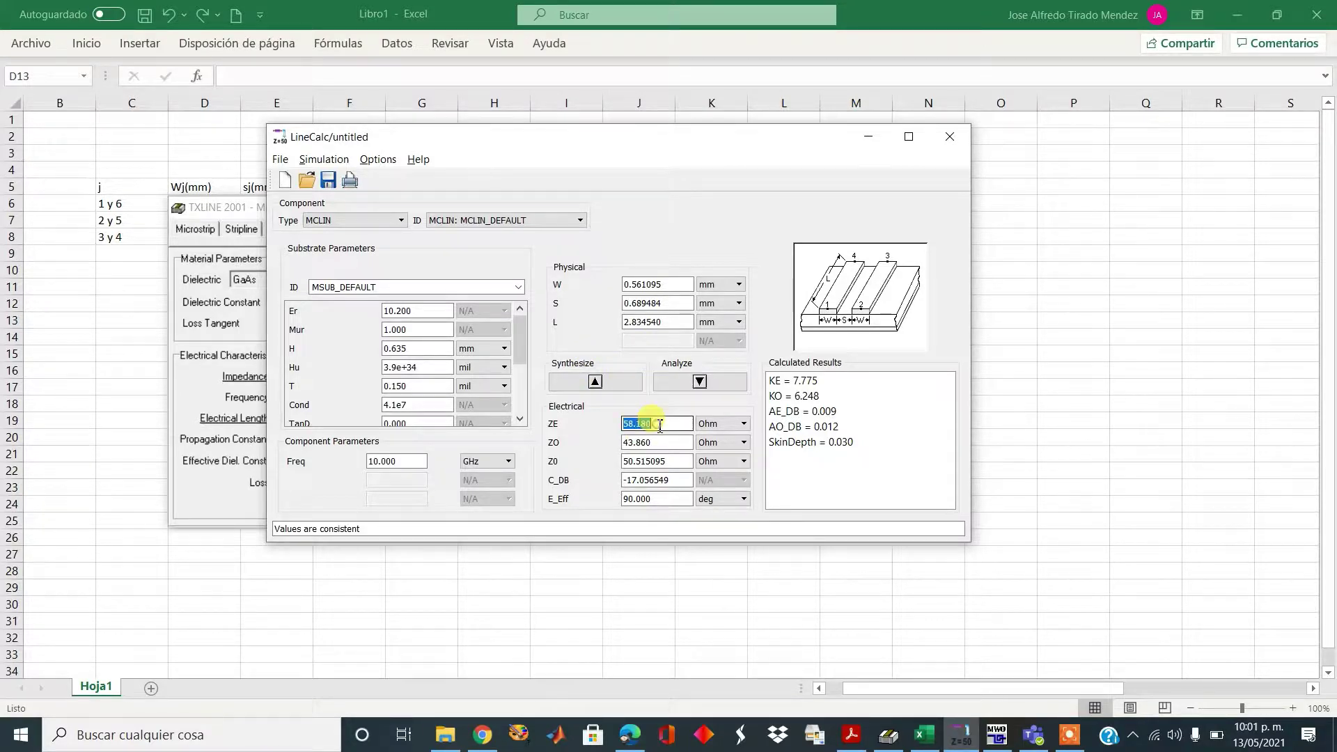
key("BackSpace")
type("82.930")
left_click_drag(635, 443, 660, 443)
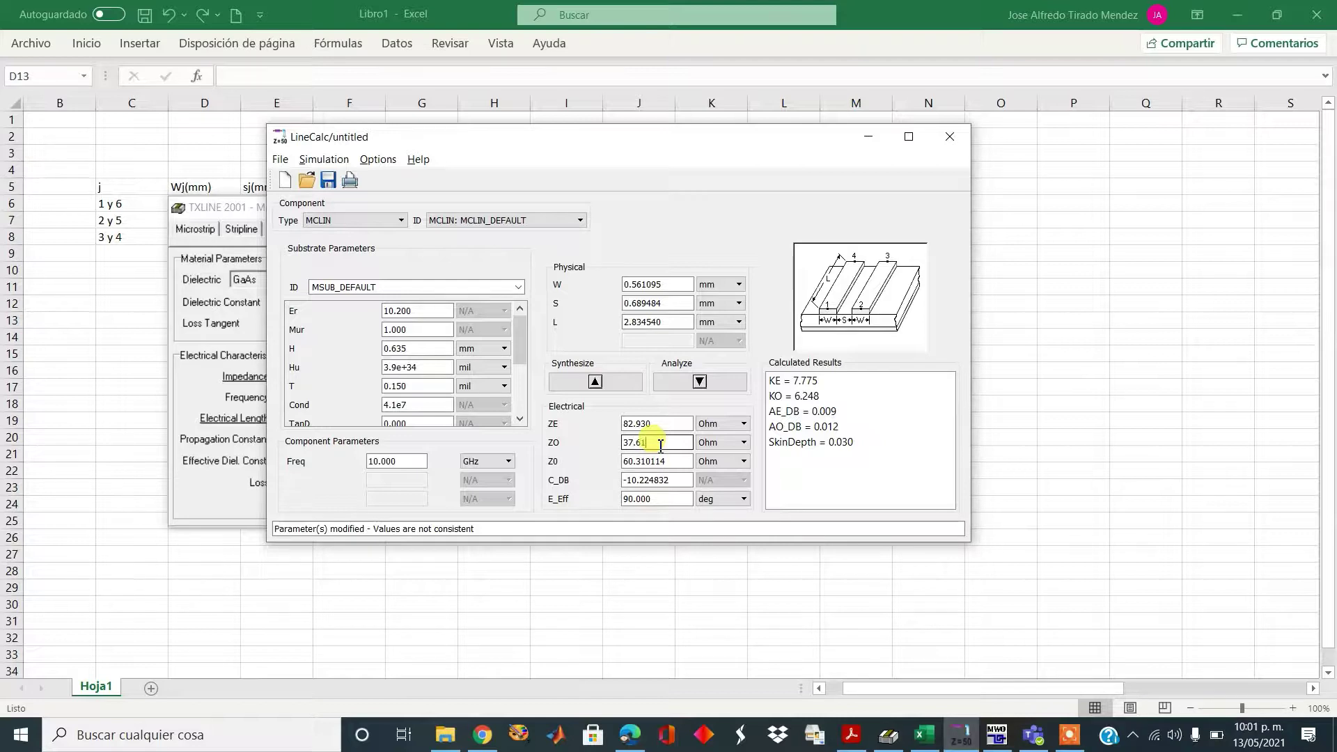
double_click(663, 500)
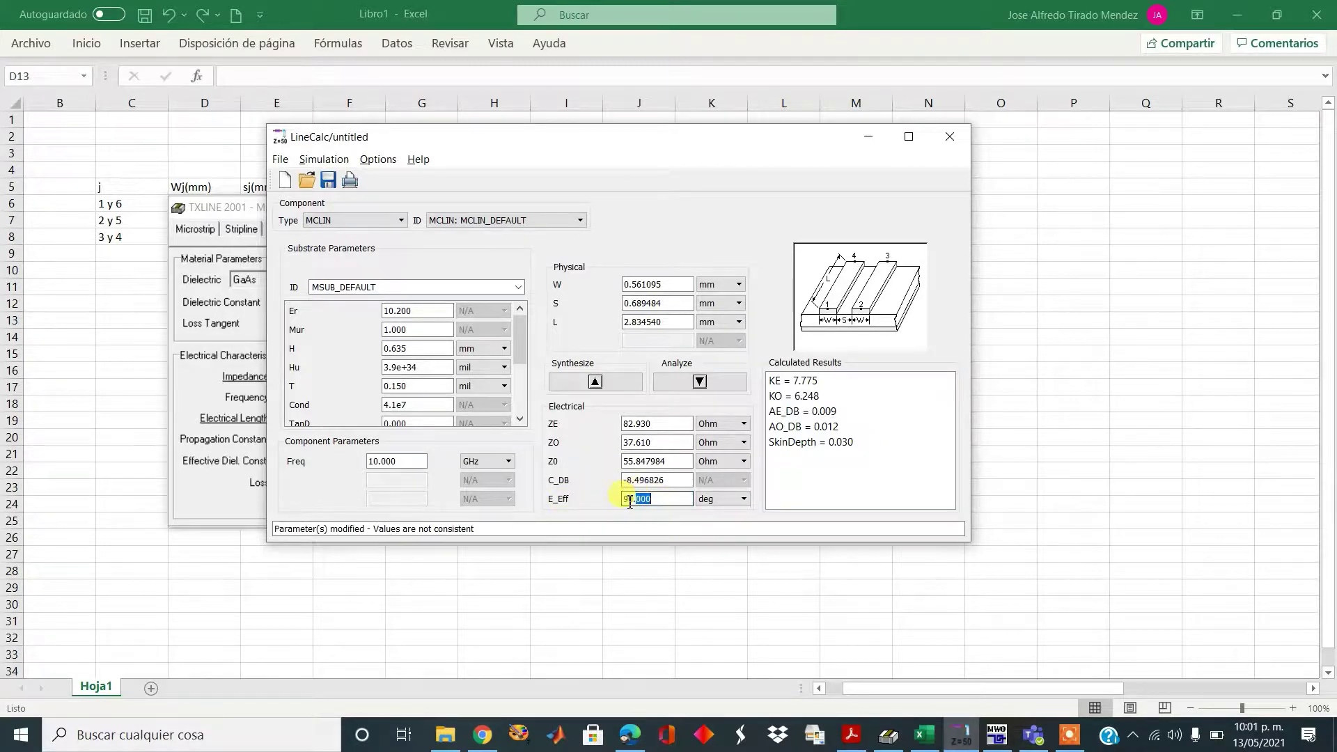
Synthesize the coupled line's physical dimensions and examine the calculated W, S and L
left_click(595, 383)
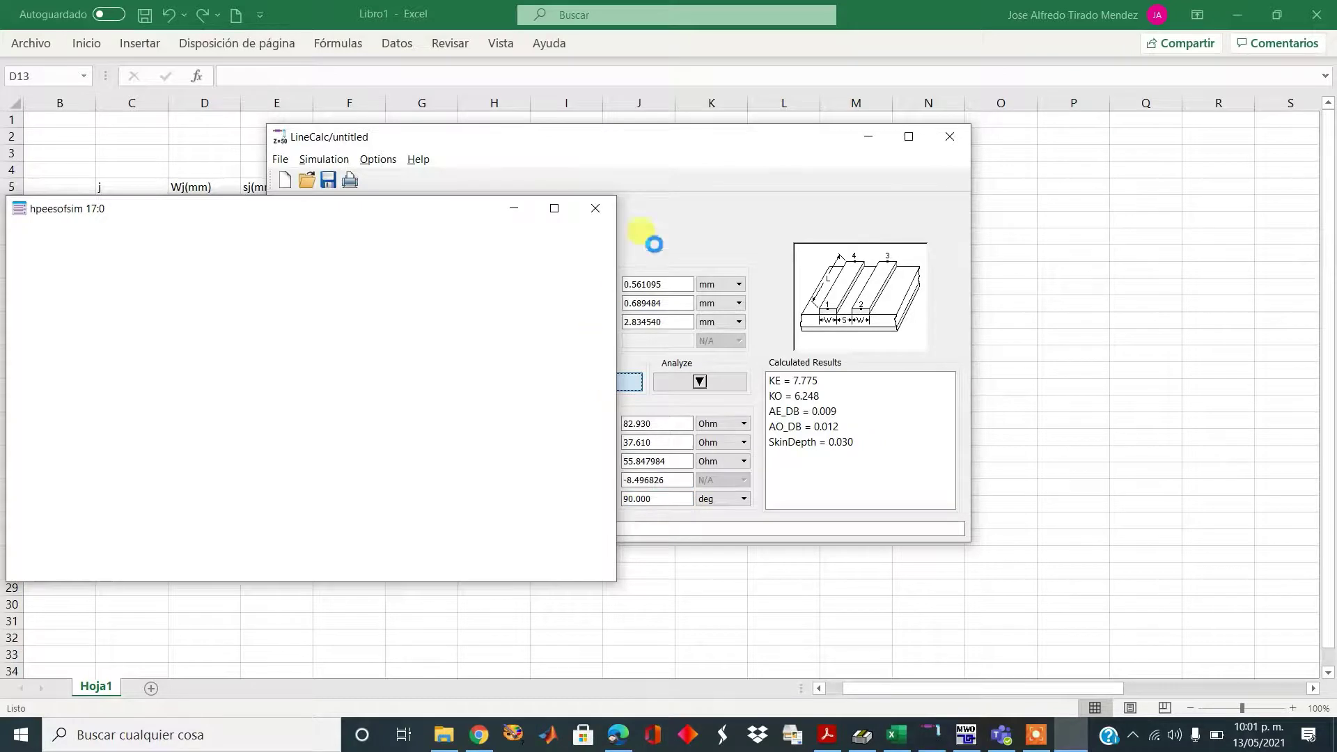
left_click(728, 151)
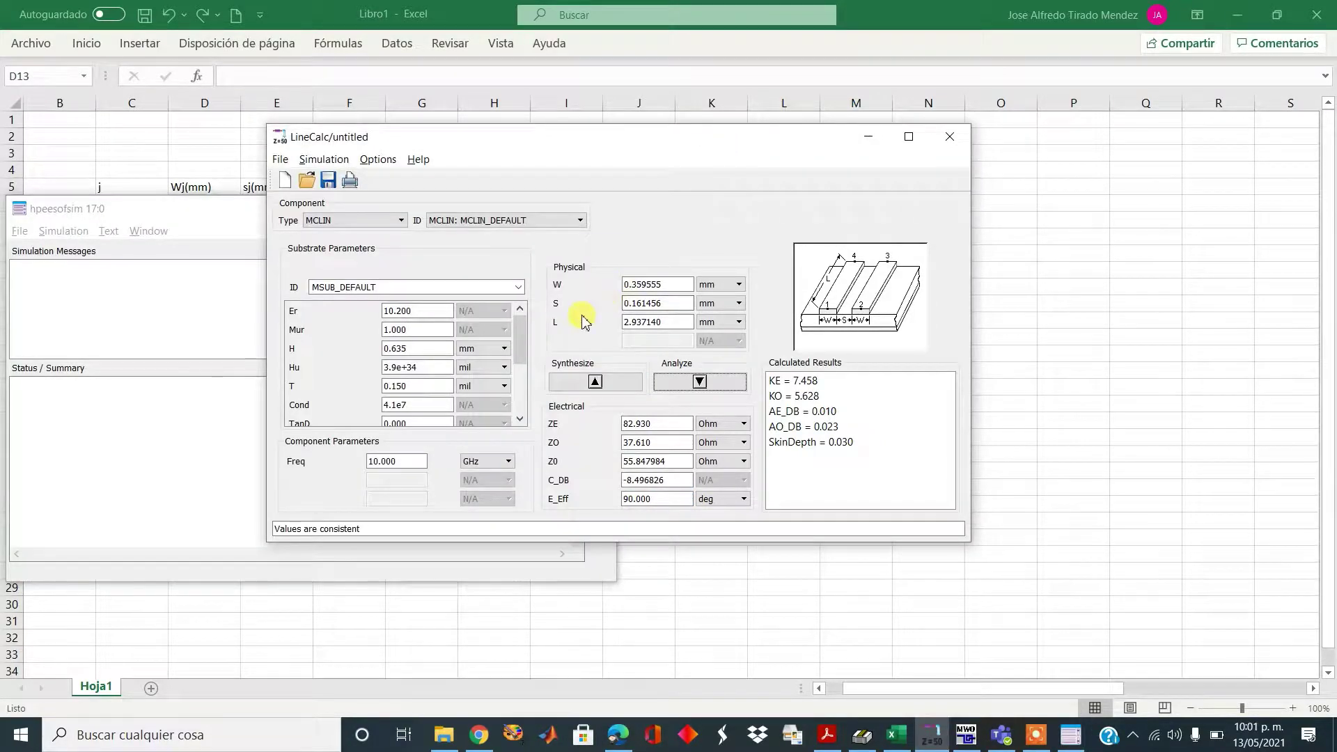
left_click(646, 290)
left_click(635, 309)
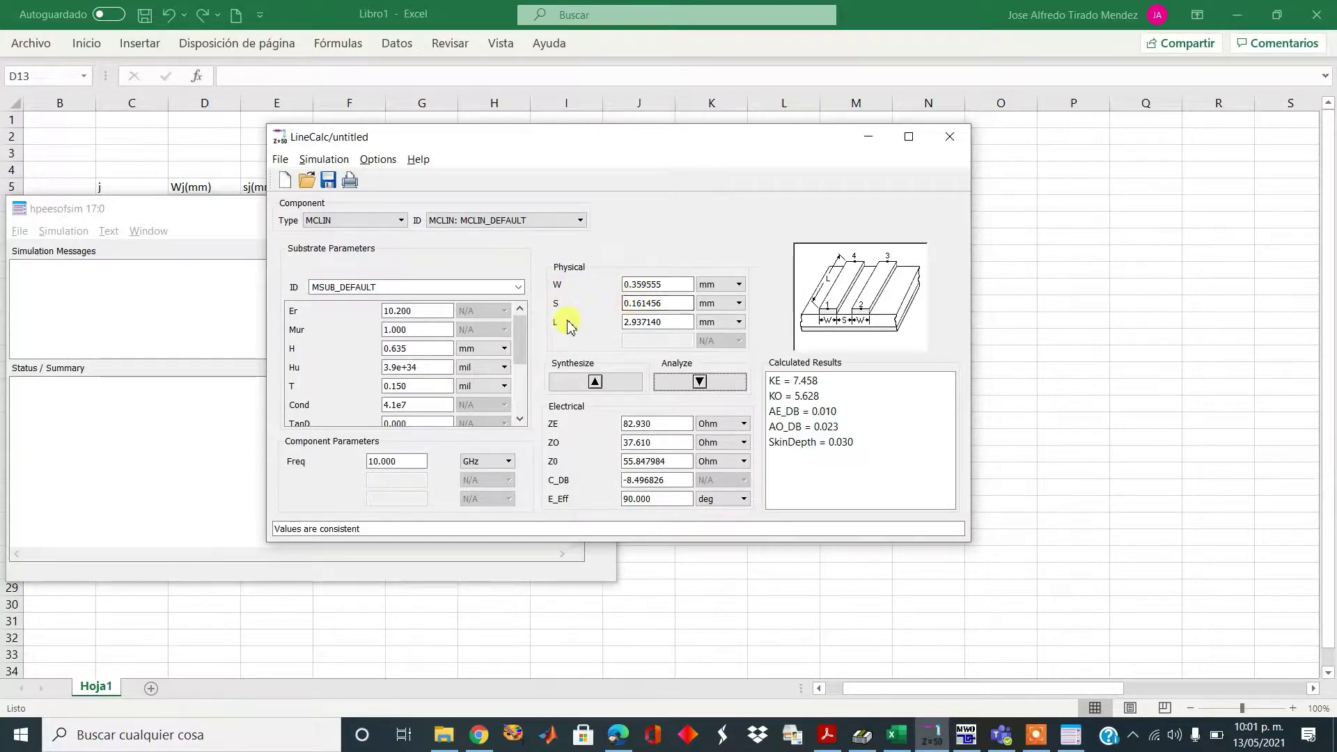
left_click(630, 324)
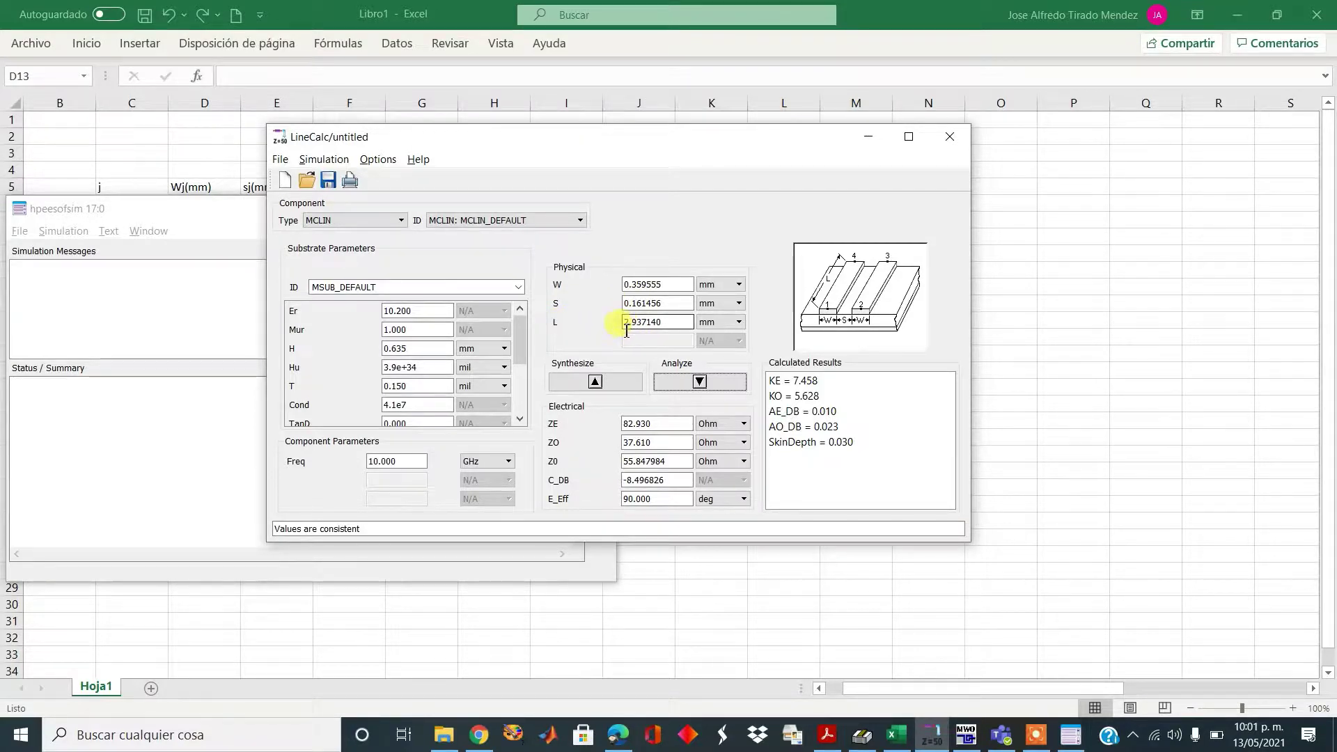
Minimize the hpeesofsim window and arrange LineCalc and TXLINE side by side for comparison
left_click(227, 217)
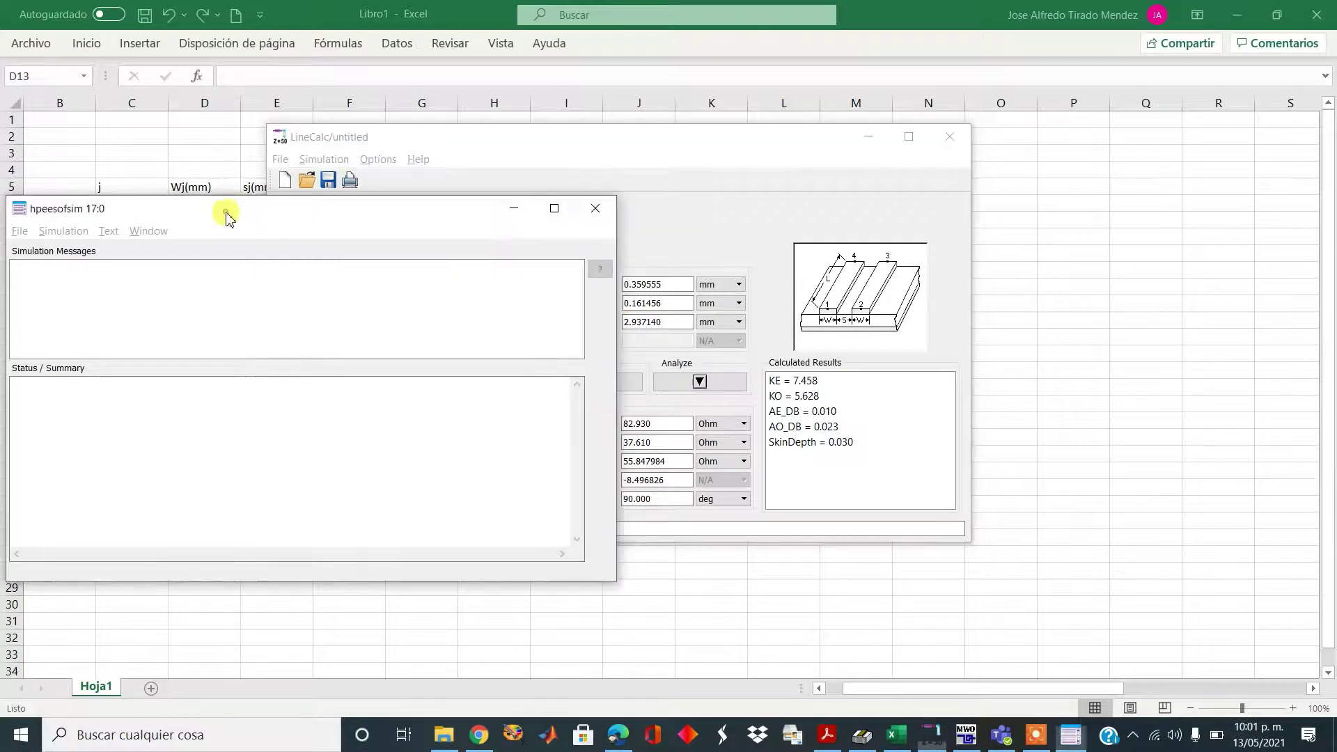
left_click(513, 208)
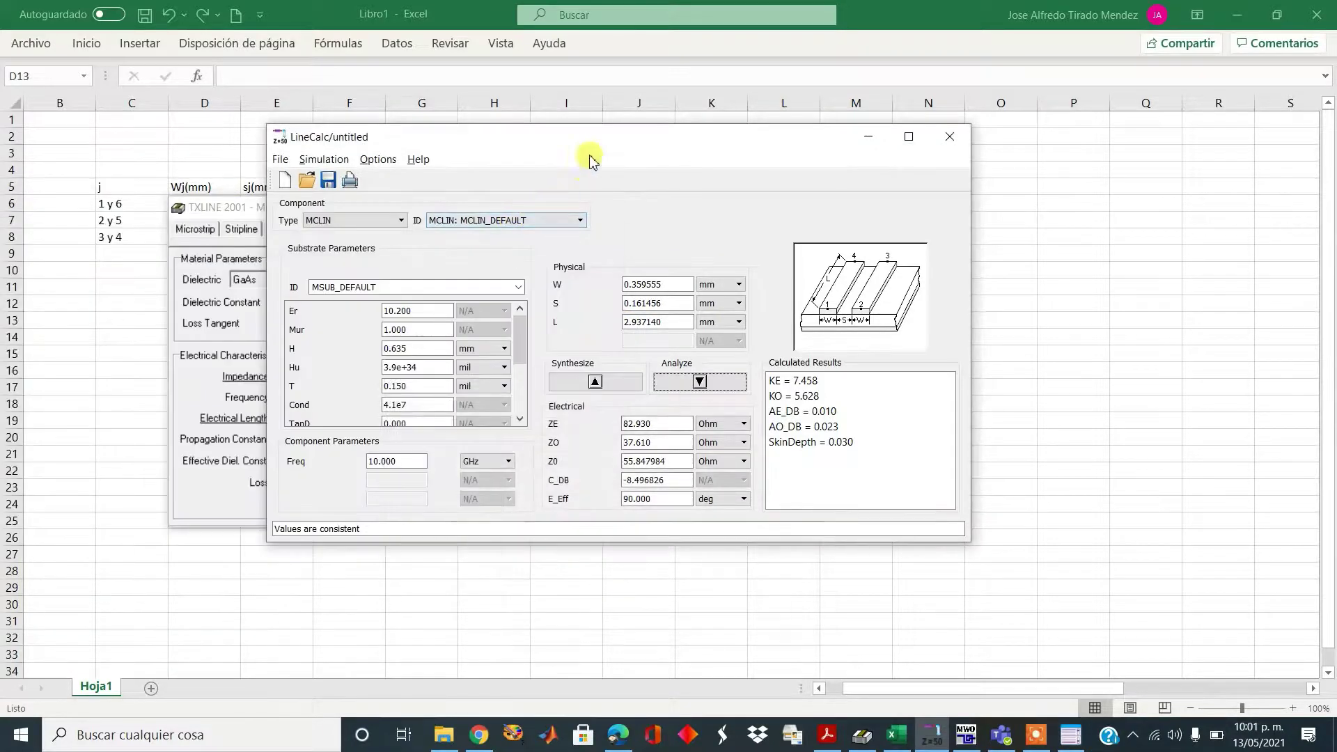
left_click_drag(566, 143, 906, 158)
left_click_drag(558, 213, 445, 211)
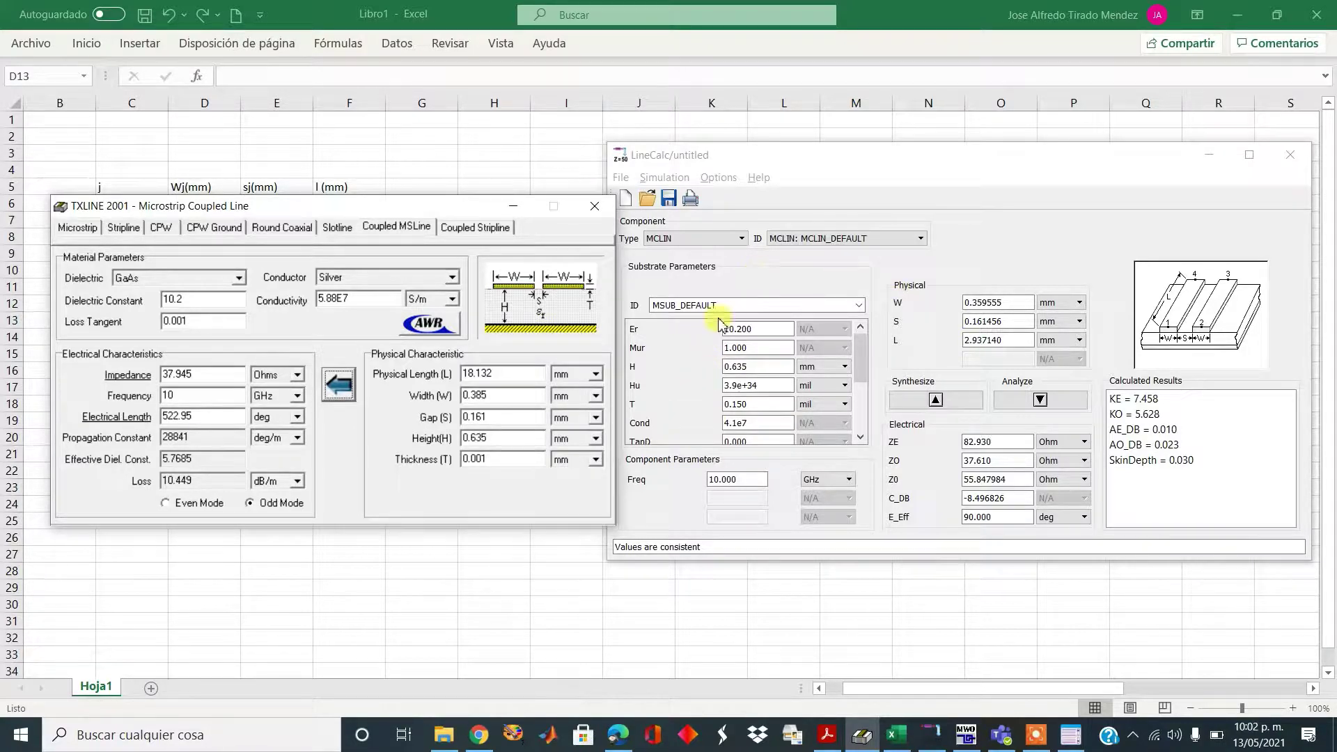
left_click(980, 164)
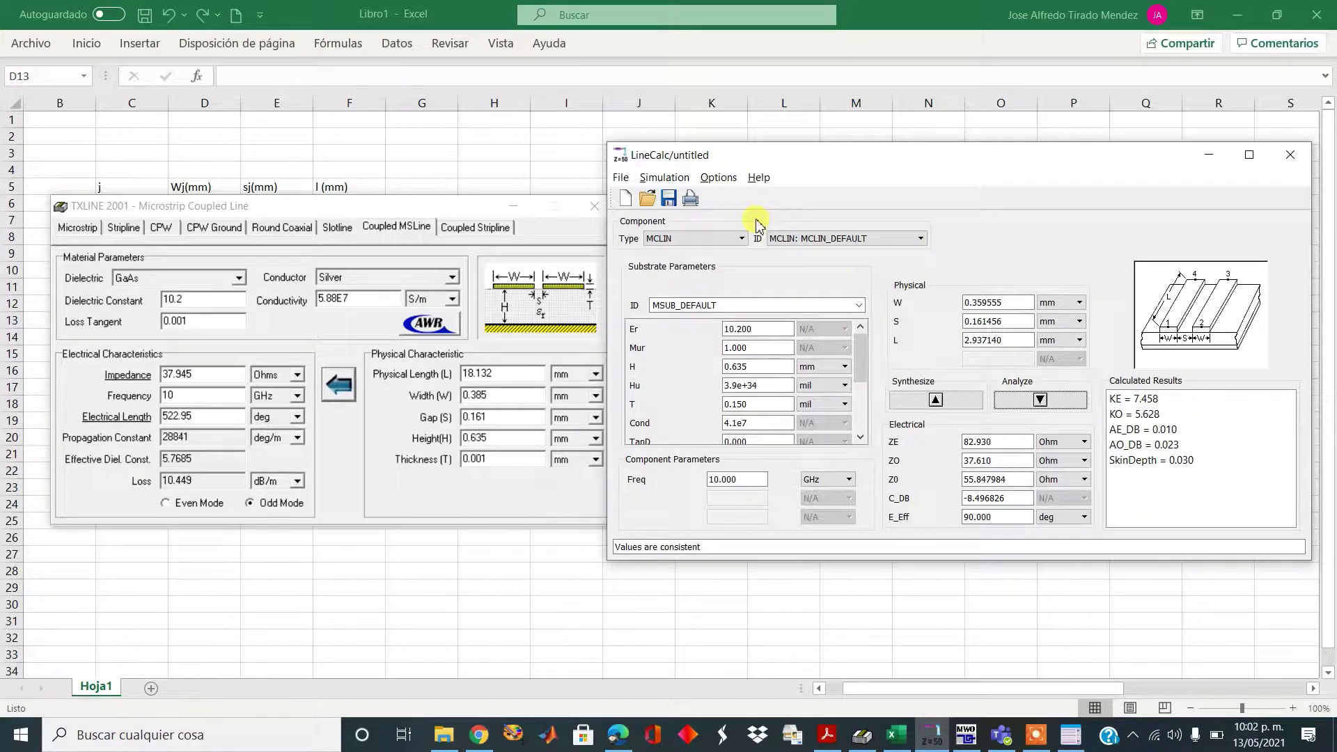
Switch to the Excel sheet and review the coupled-section table of Wj, sj and l for each line pair
left_click(431, 580)
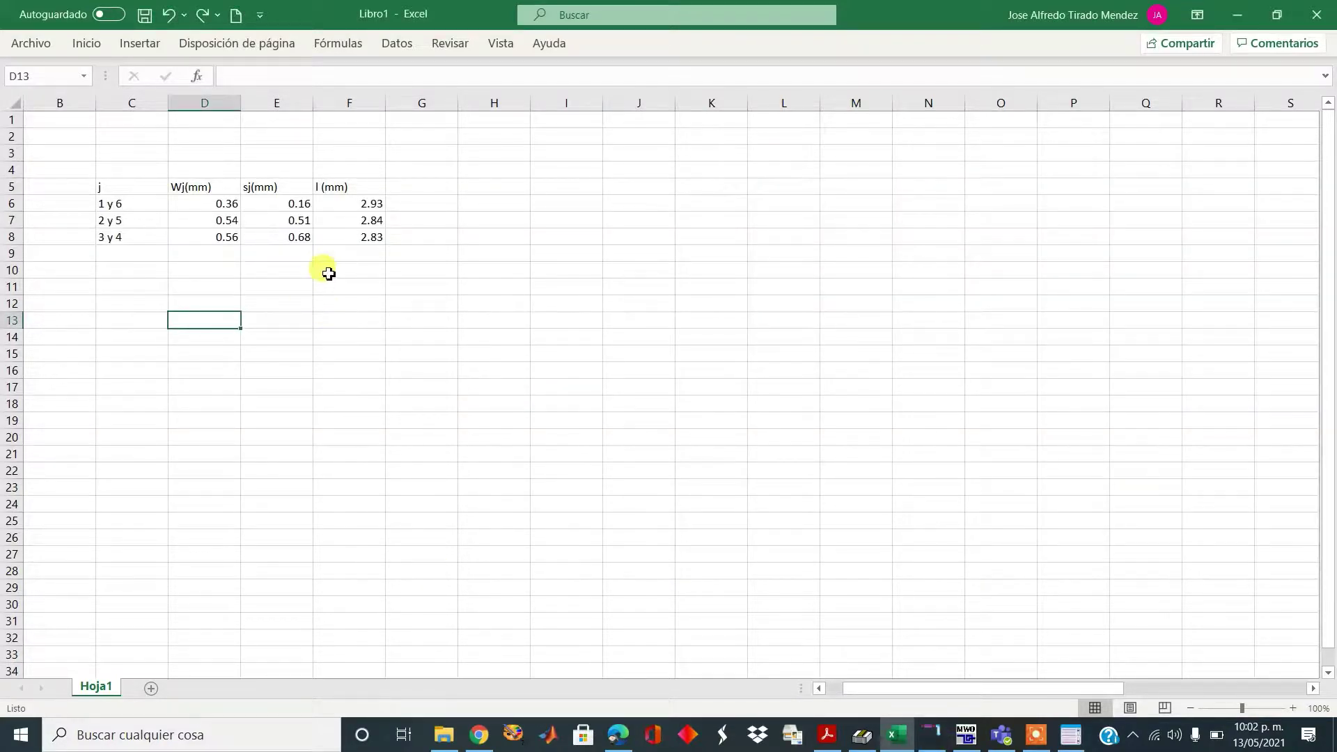
left_click(204, 204)
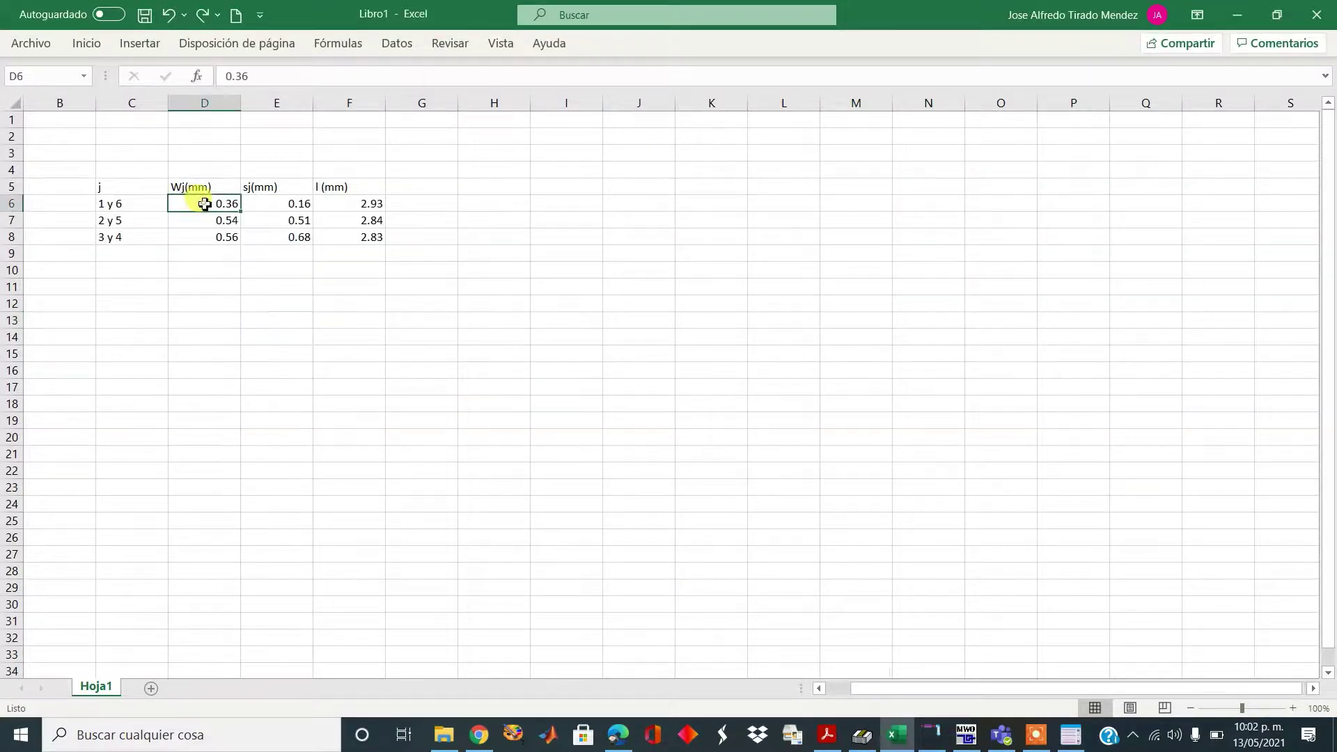
left_click(204, 220)
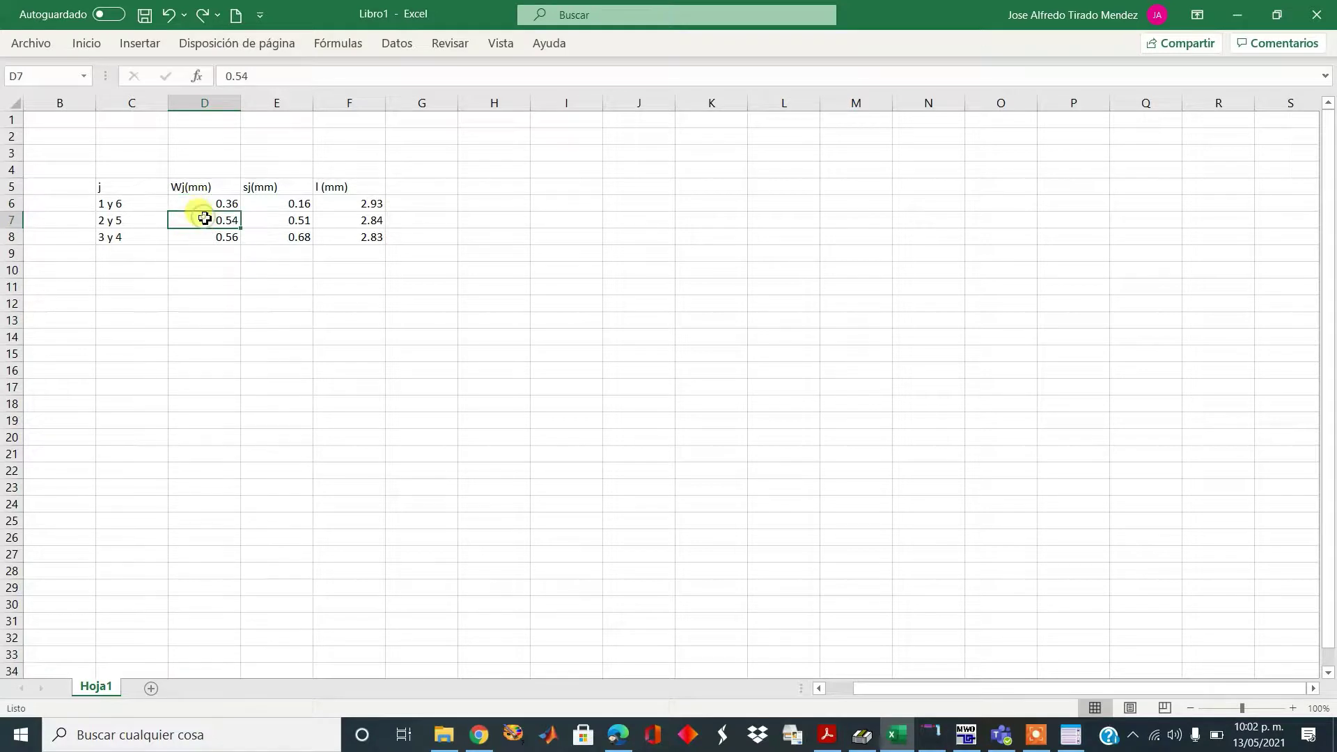
left_click(123, 207)
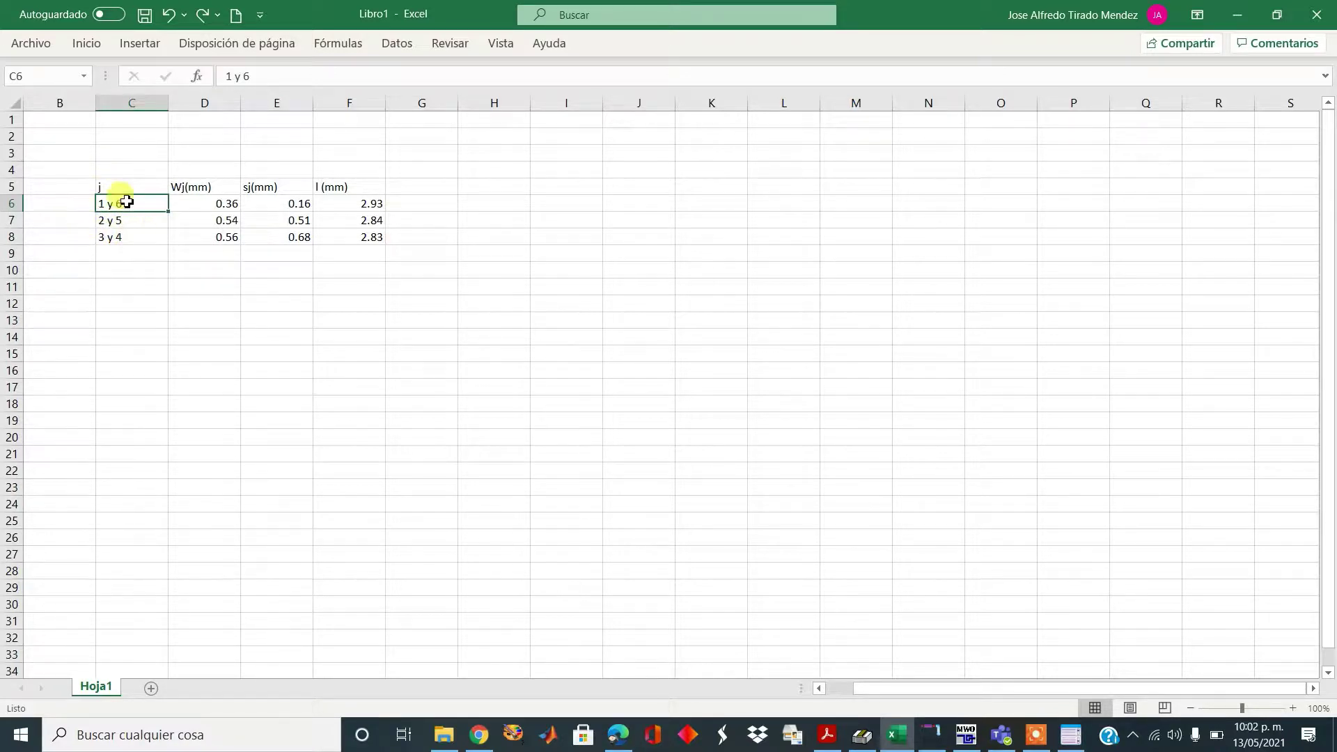
left_click(122, 272)
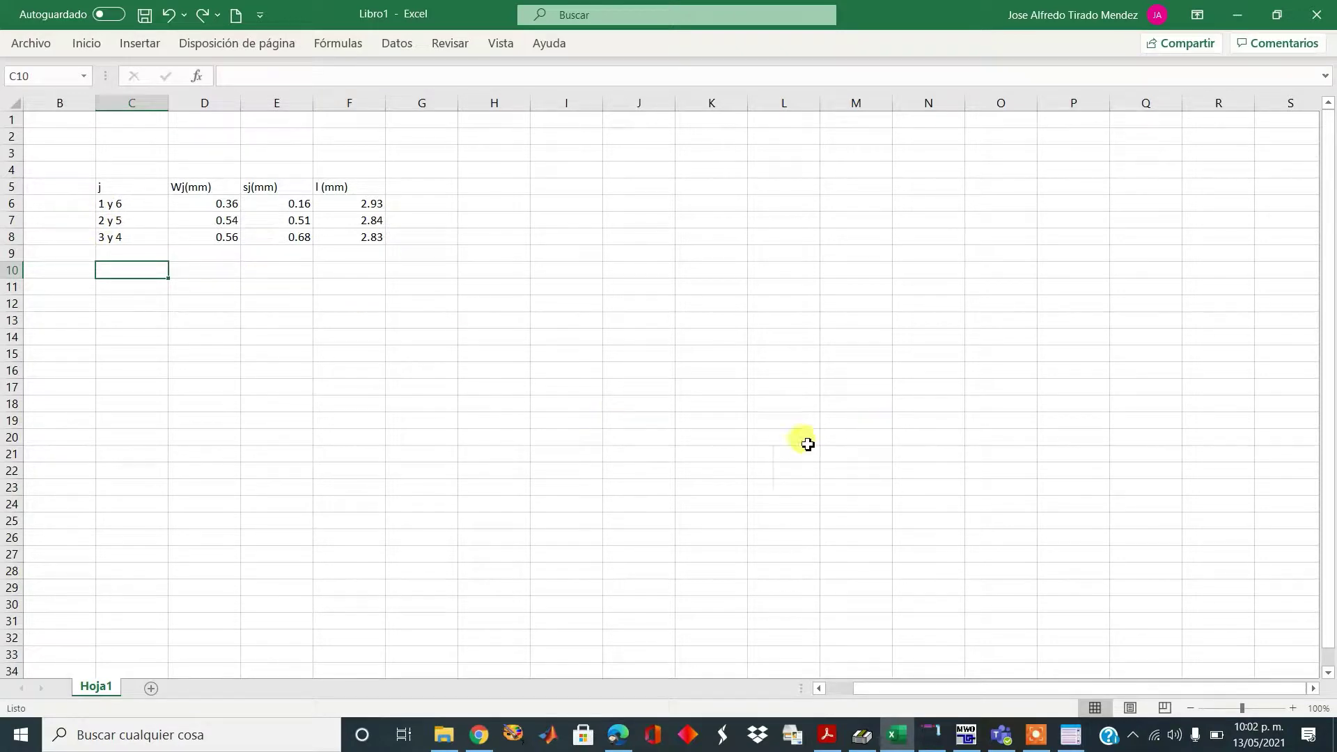
Switch to Microwave Office and locate the MCFIL element among the microstrip coupled lines
key("alt+Tab")
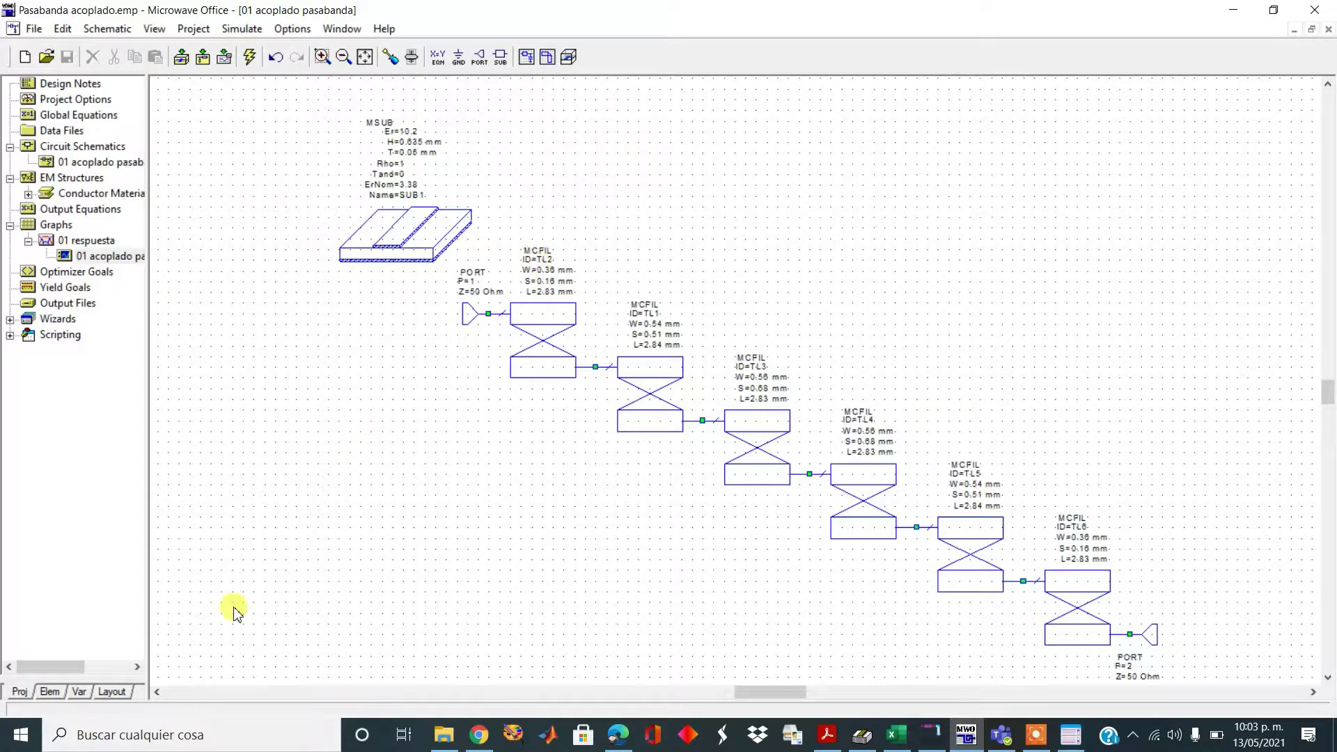
left_click(49, 692)
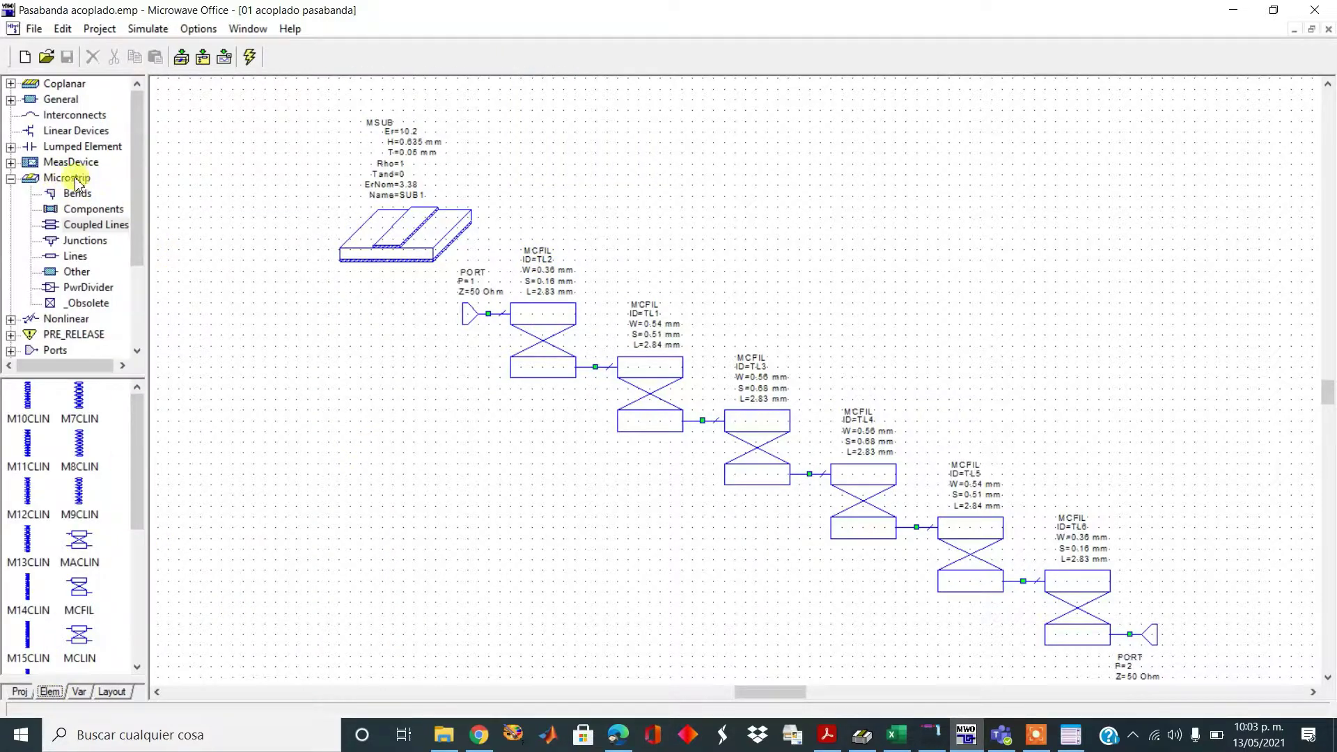
left_click(91, 225)
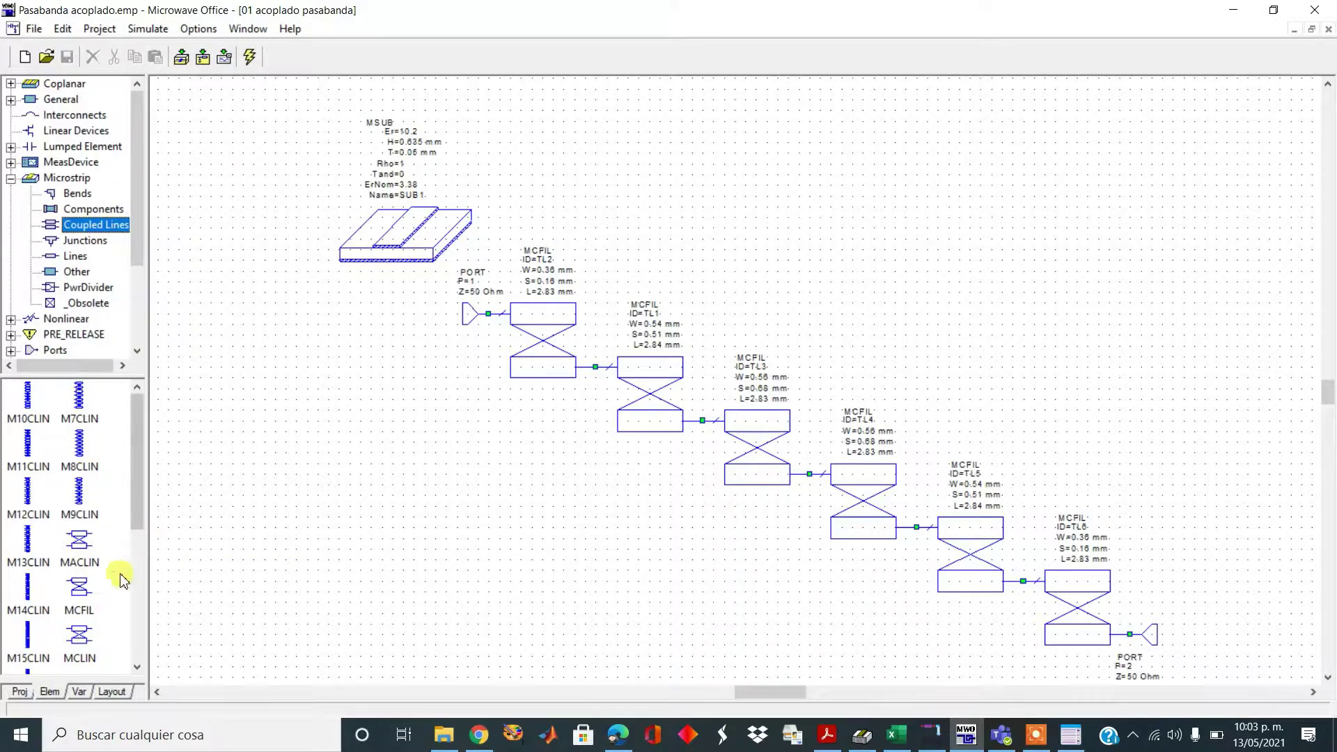
left_click(79, 591)
left_click_drag(79, 593, 469, 466)
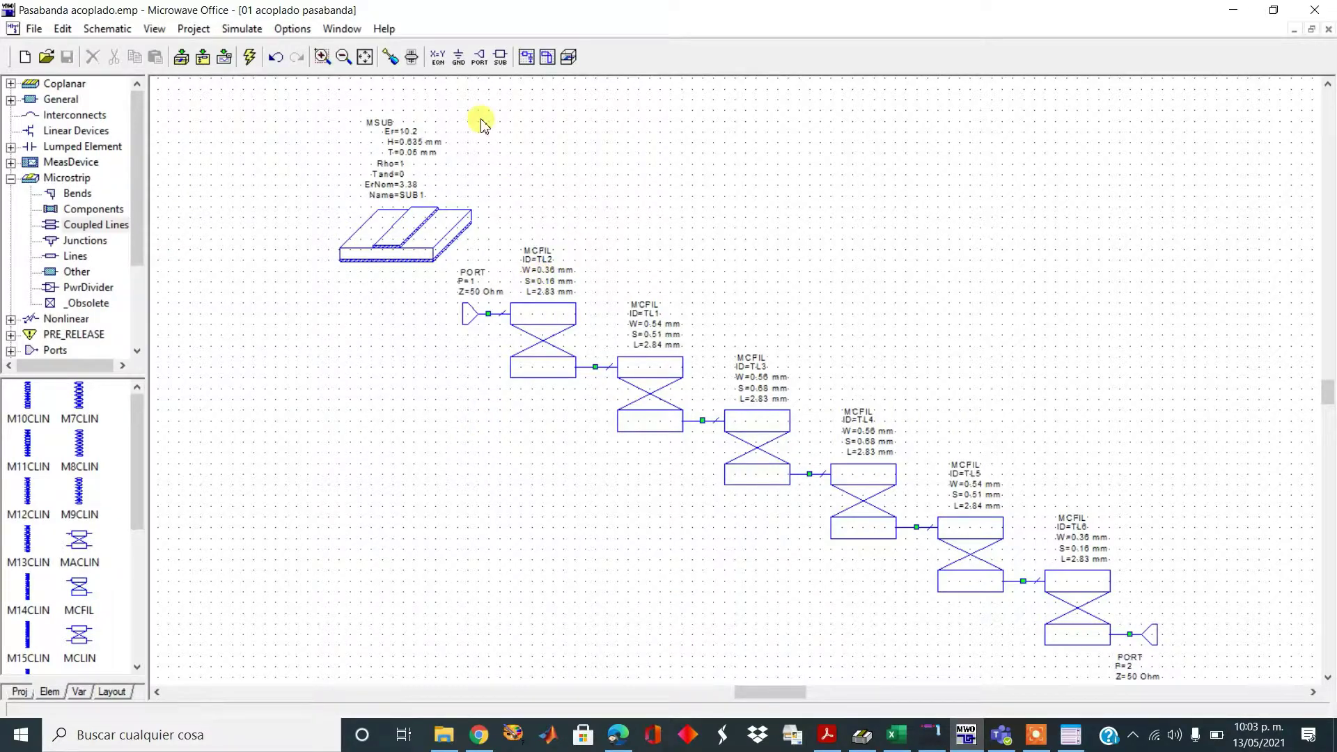
Examine the dimensions of the first MCFIL sections in close-up, and return to the whole filter schematic
left_click(323, 58)
left_click_drag(492, 242, 696, 474)
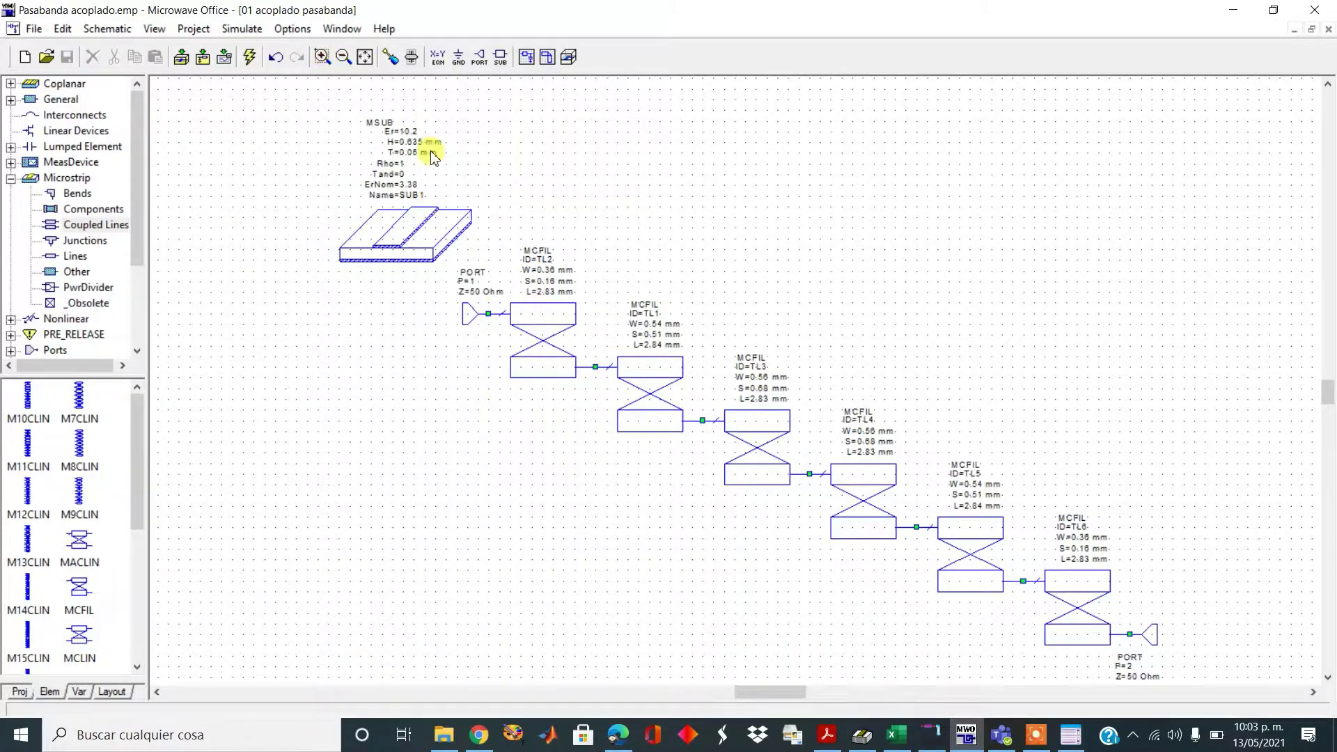
left_click(321, 59)
left_click_drag(454, 238, 702, 467)
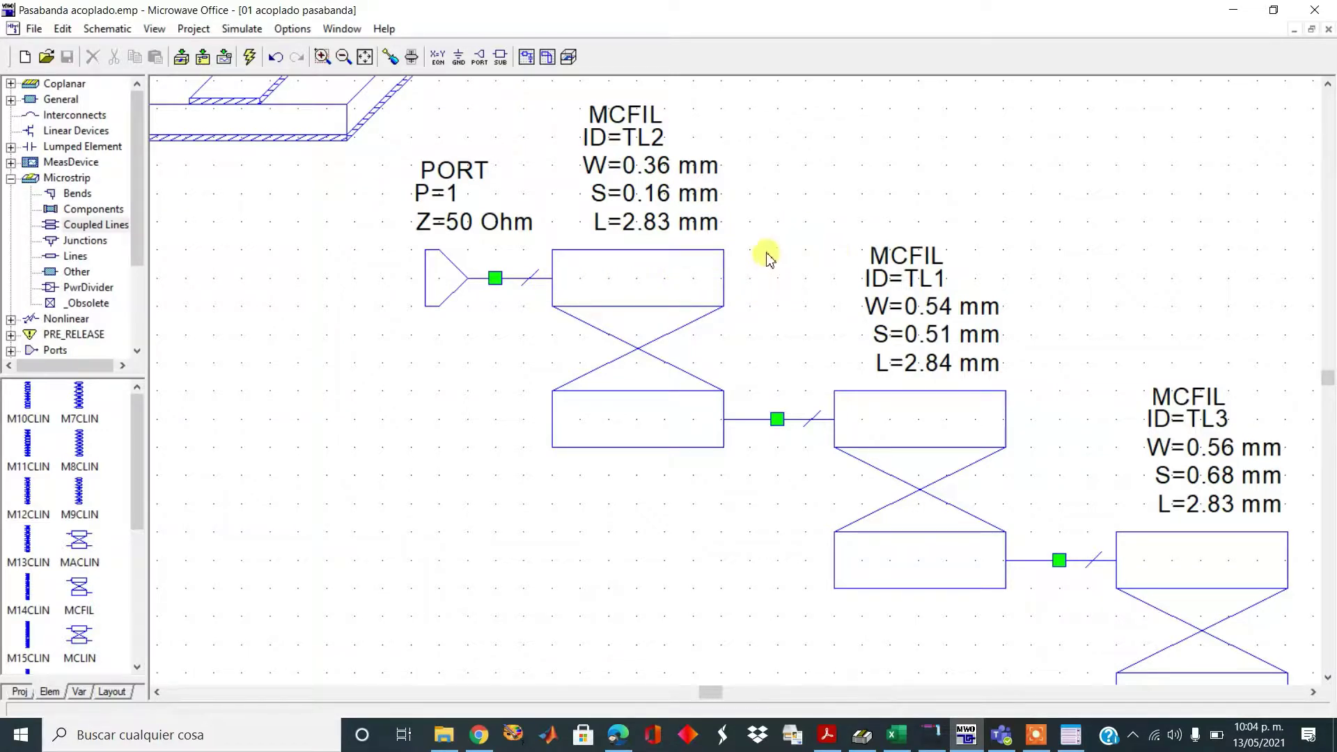
left_click(364, 57)
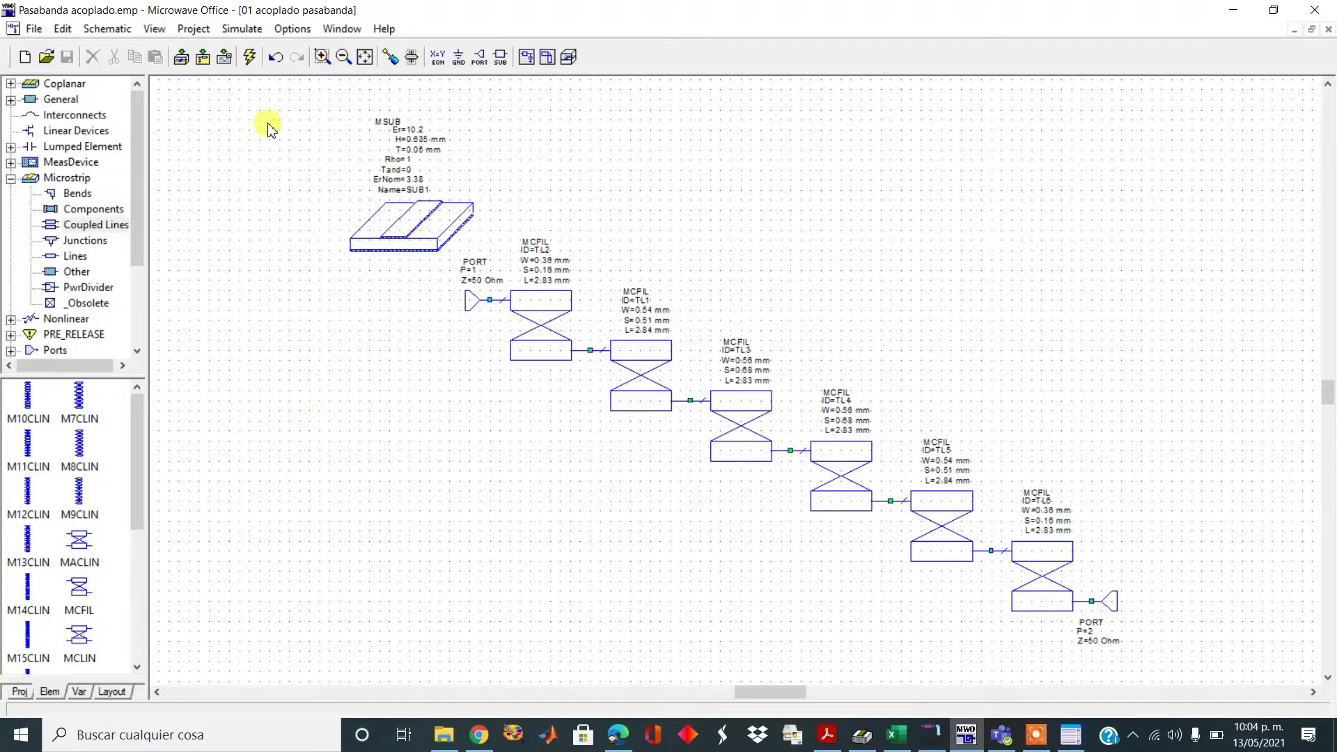
Simulate the coupled band-pass filter and open the 01 respuesta graph
left_click(251, 57)
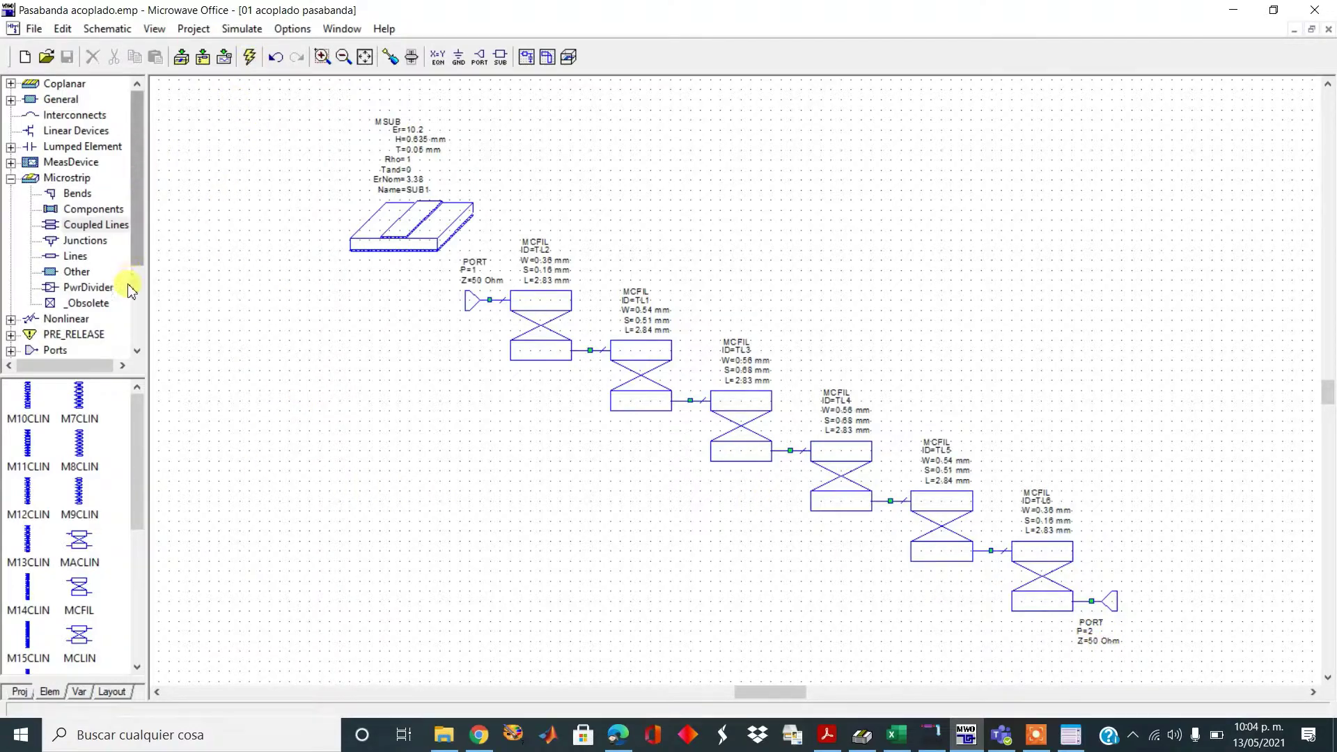
left_click(19, 693)
double_click(99, 242)
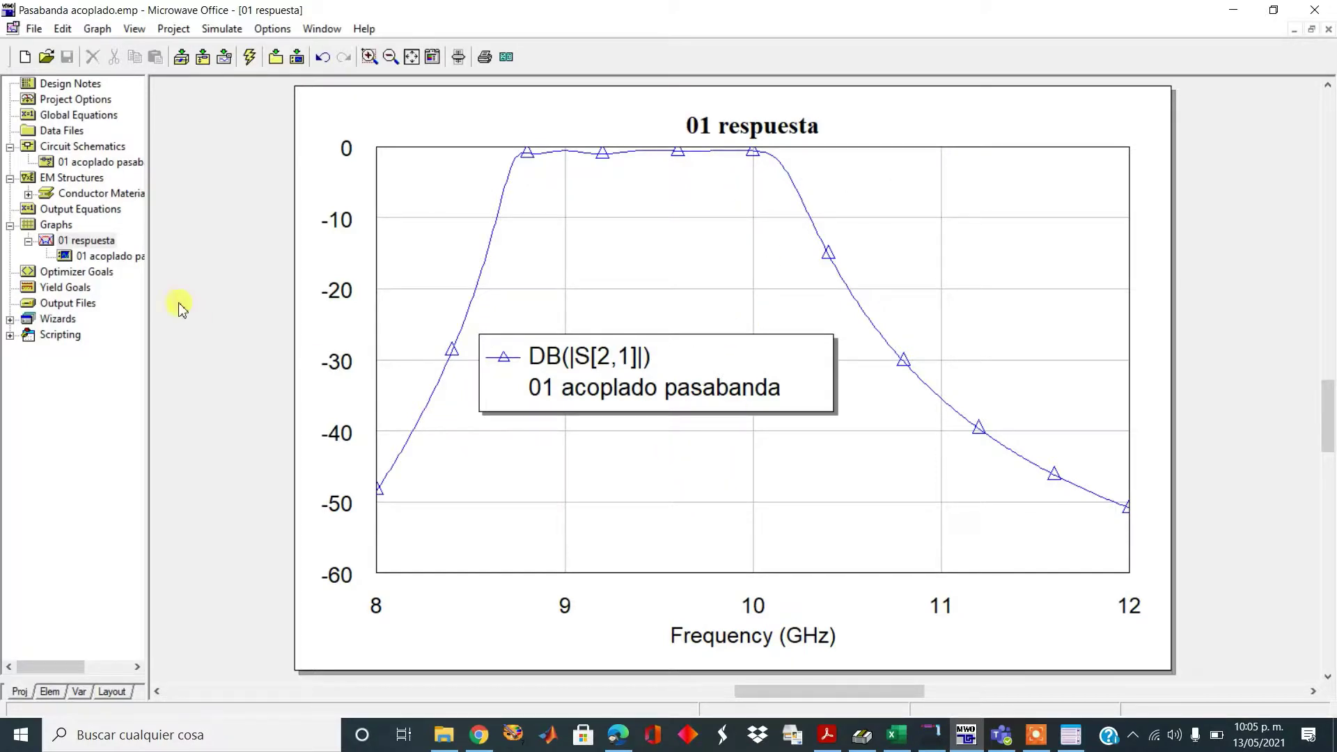
Revisit the 01 acoplado pasabanda schematic and return to the 01 respuesta graph to check the response
double_click(101, 163)
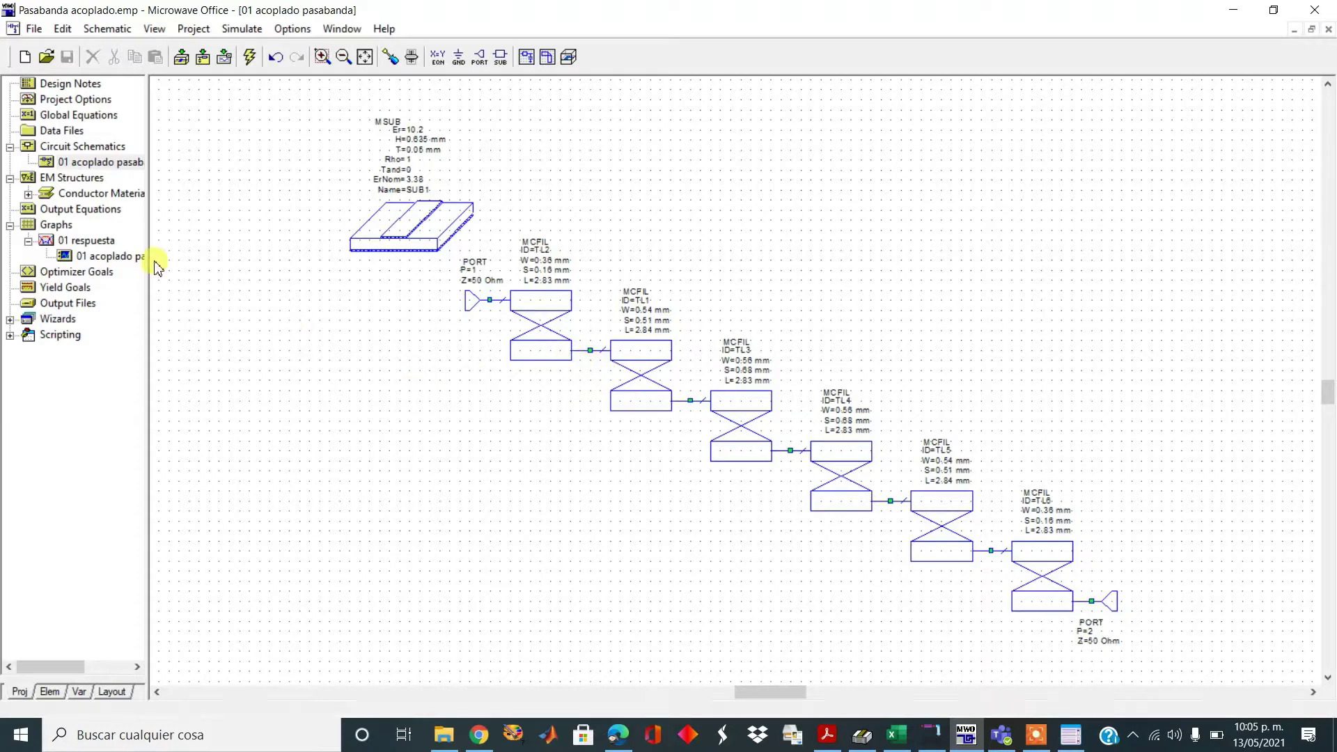
double_click(98, 242)
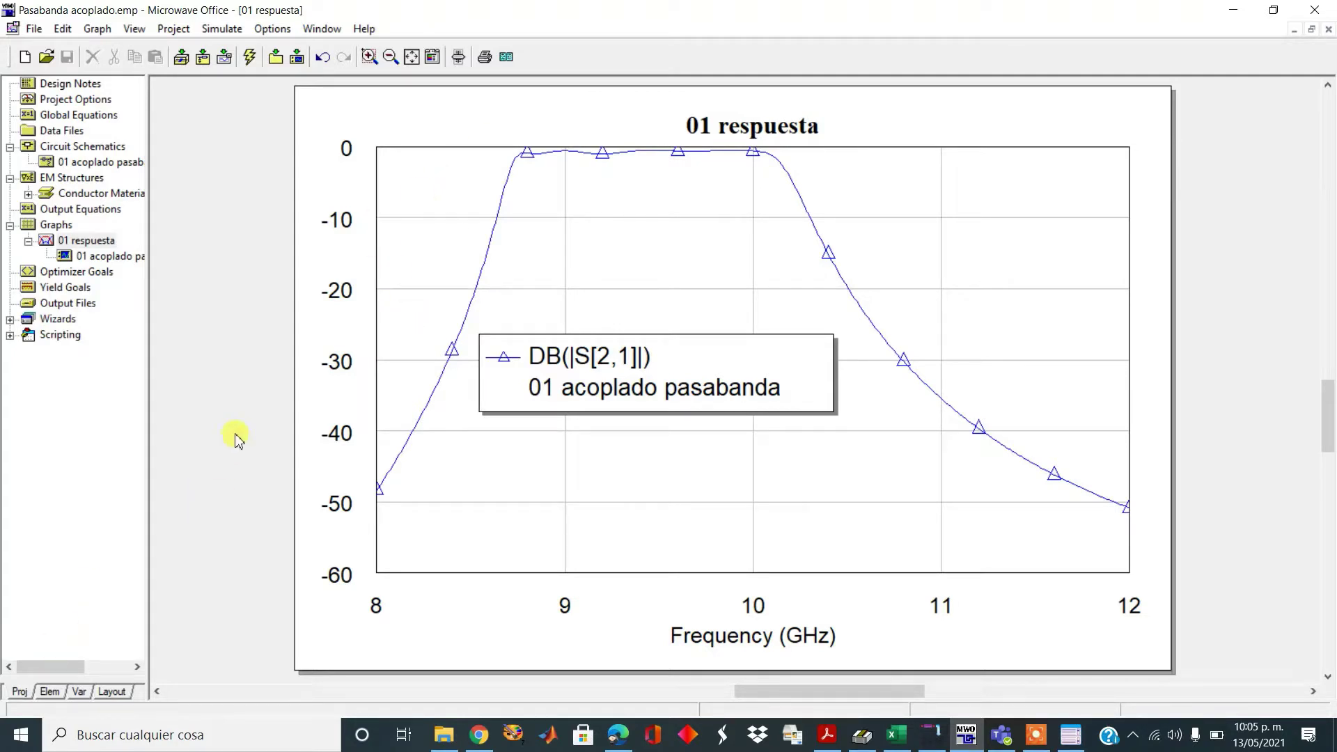
left_click(460, 68)
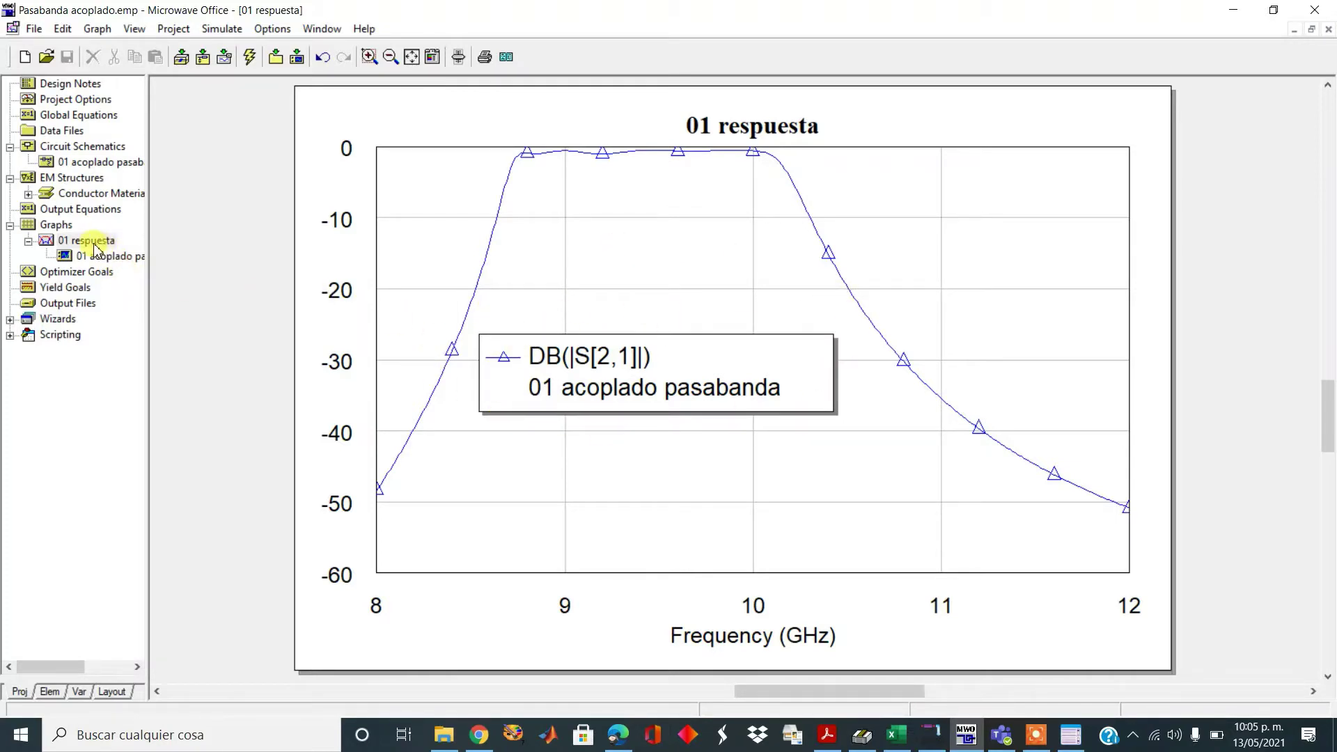
In the 01 acoplado pasabanda schematic, set the length L of the outer coupled sections TL2 and TL6 to 2.63 mm
double_click(102, 163)
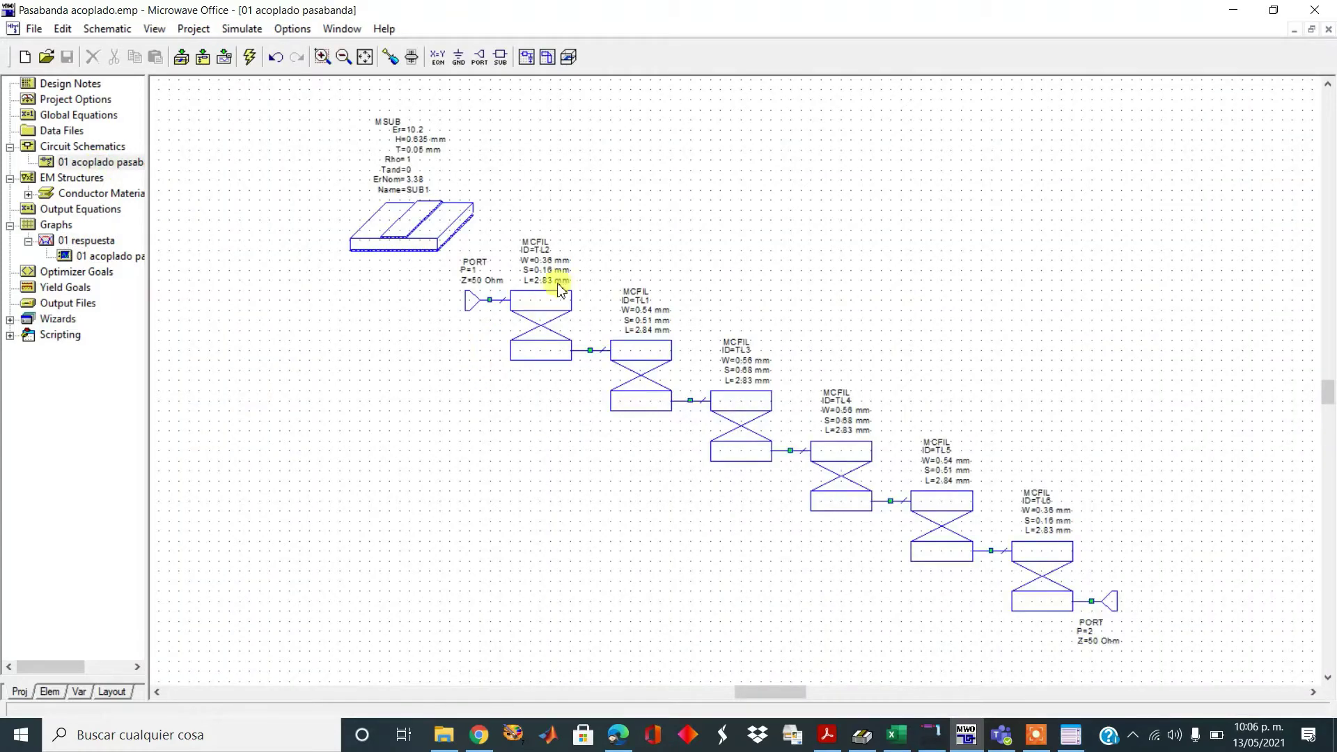
double_click(546, 281)
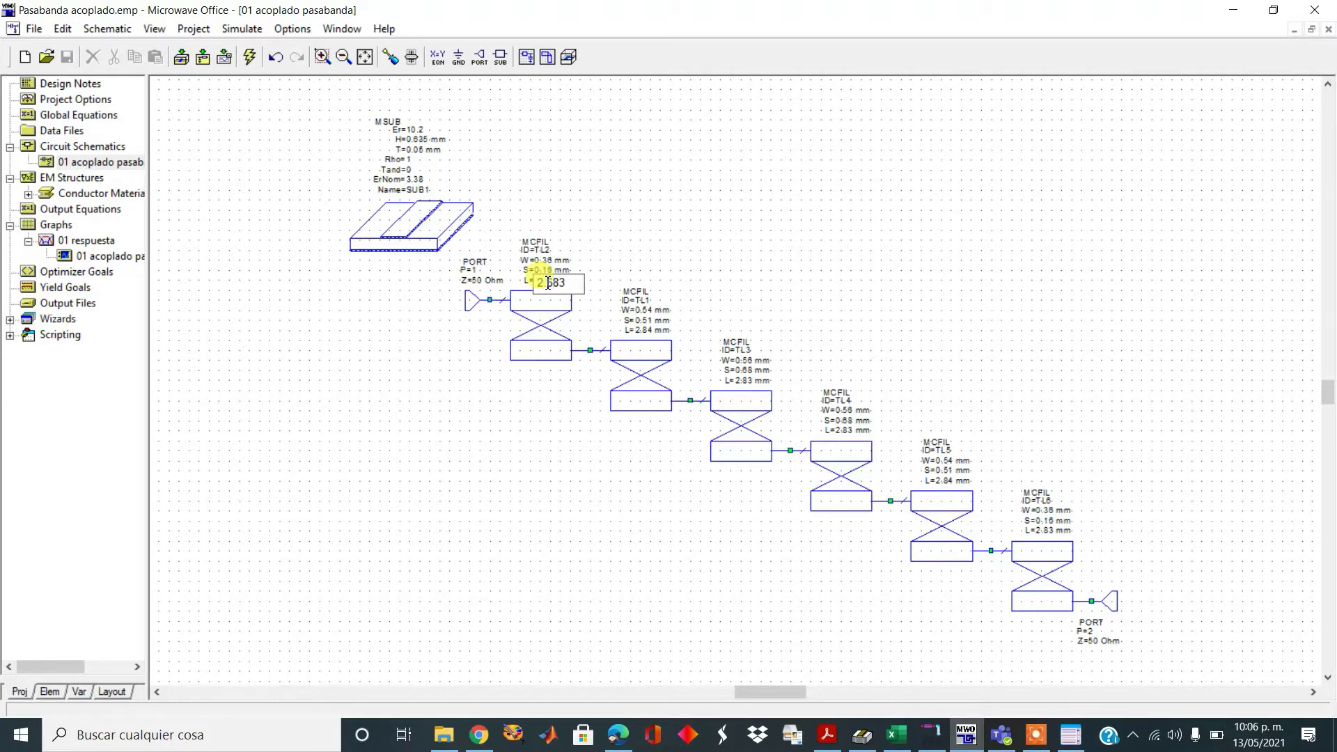
double_click(1047, 532)
key("BackSpace")
type("63")
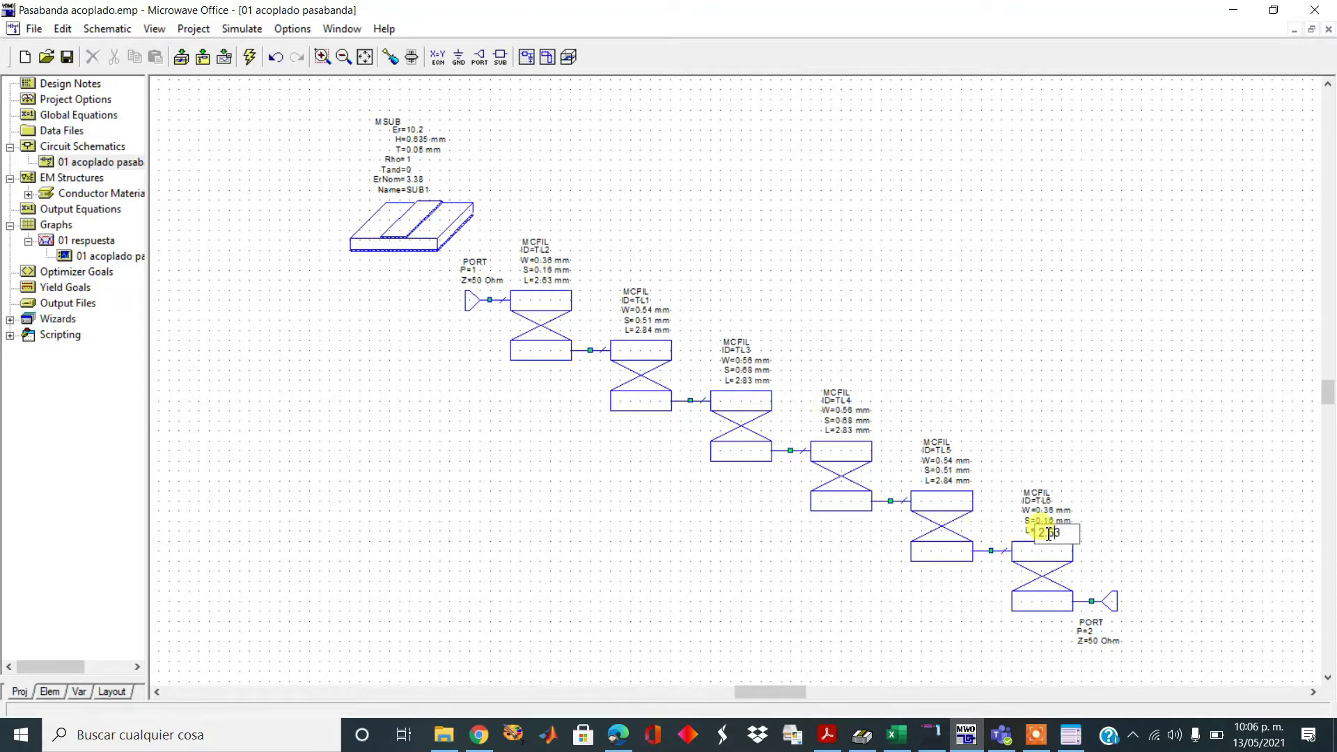
left_click(871, 554)
Set the length L of section TL5 to 2.64 mm and of section TL4 to 2.63 mm
double_click(947, 482)
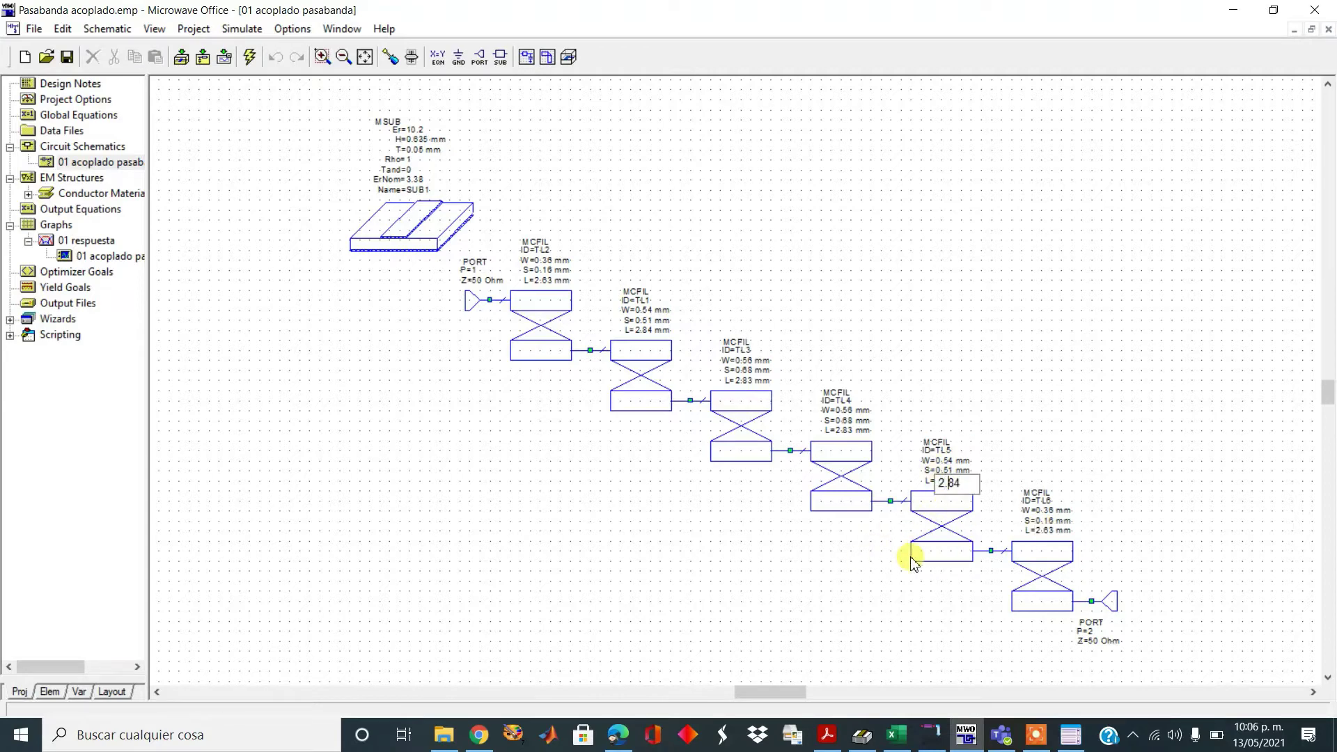
key("BackSpace")
double_click(846, 432)
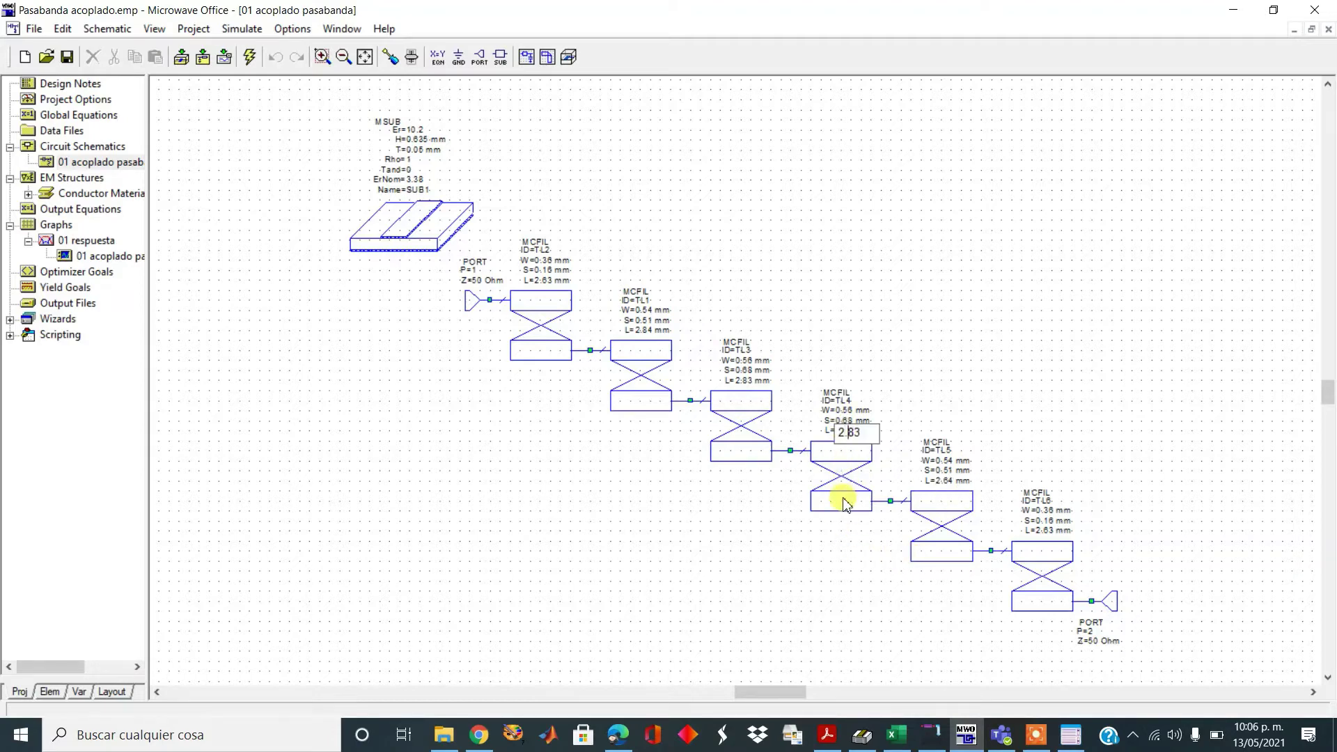
key("BackSpace")
type("6")
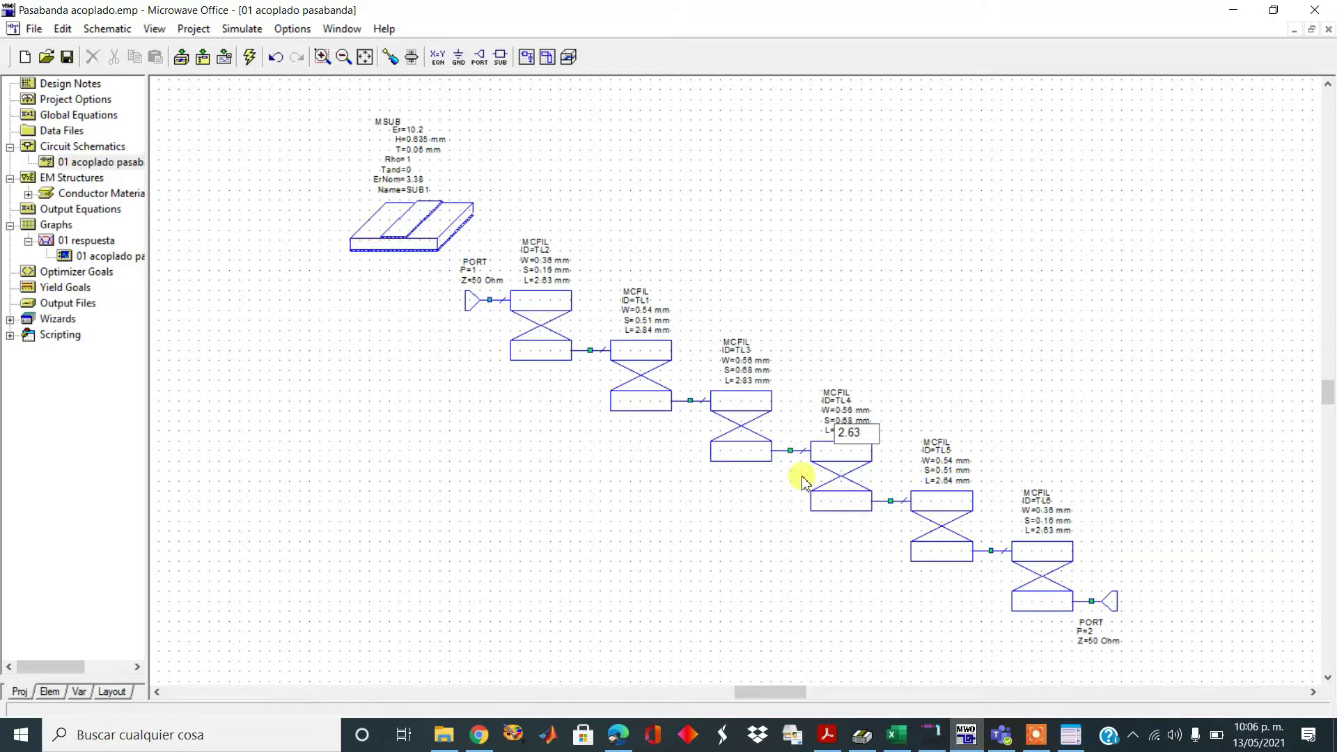
Set the length L of TL3 to 2.63 mm and of TL1 to 2.64 mm, and show the updated response in the 01 respuesta graph
double_click(746, 384)
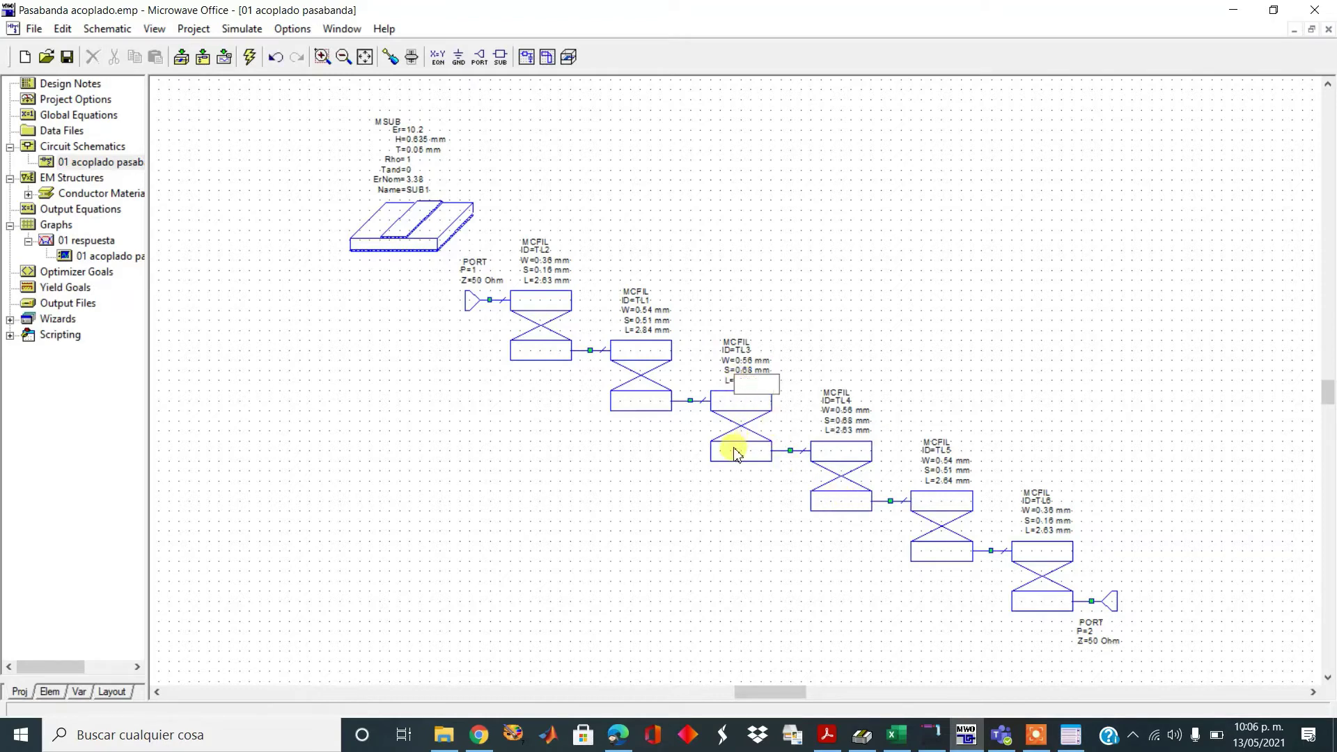
double_click(647, 333)
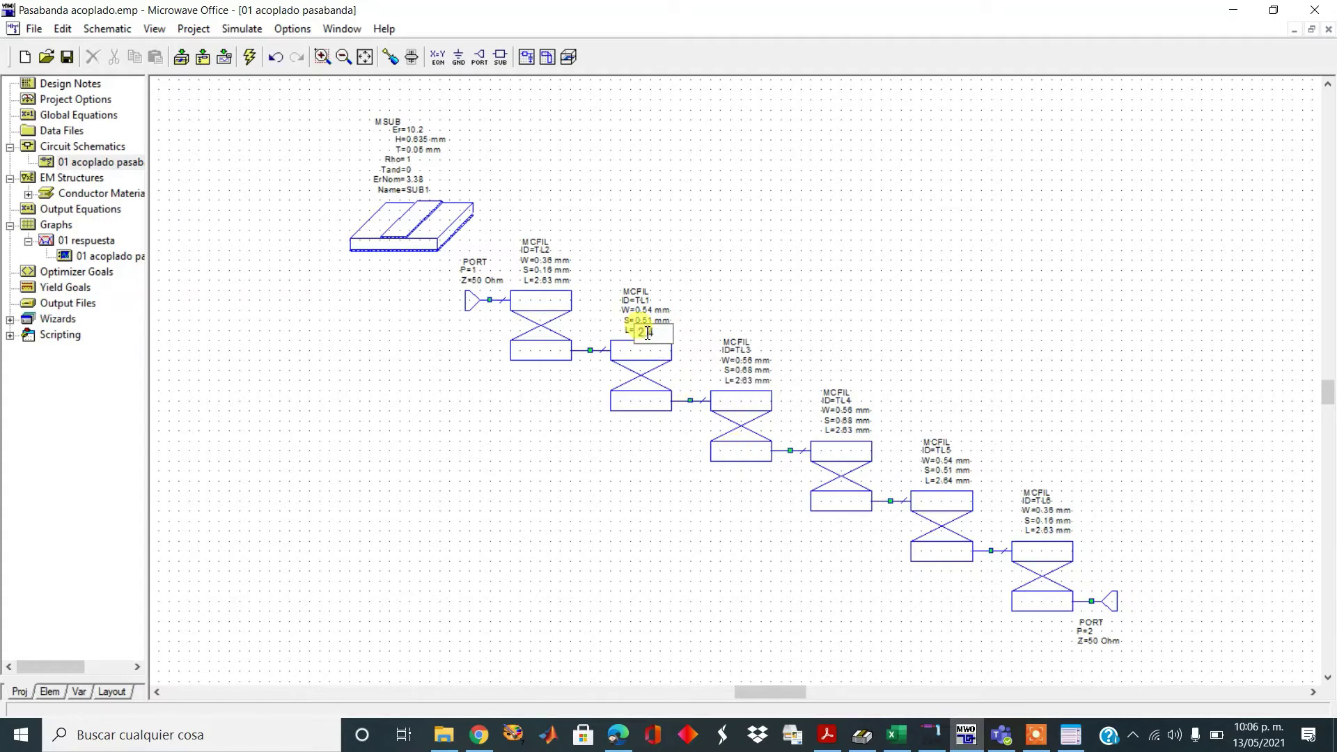
left_click(383, 409)
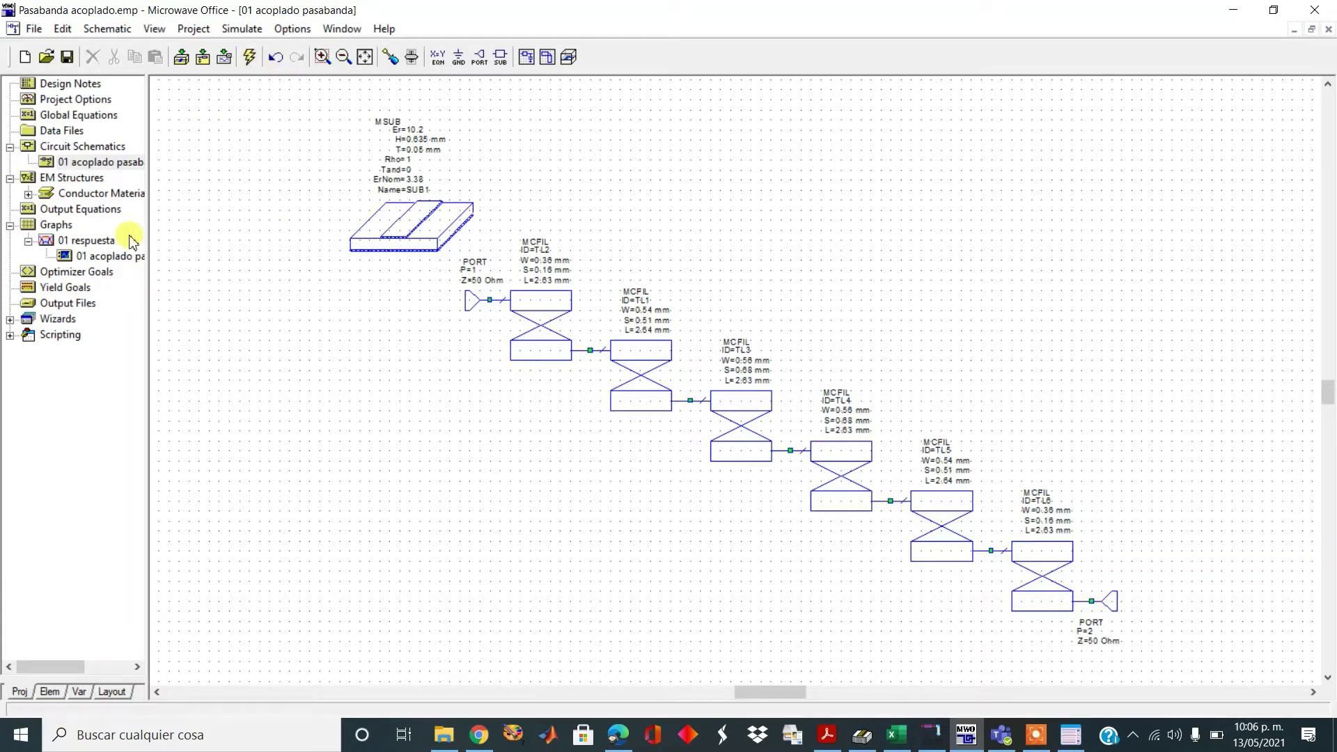
double_click(98, 242)
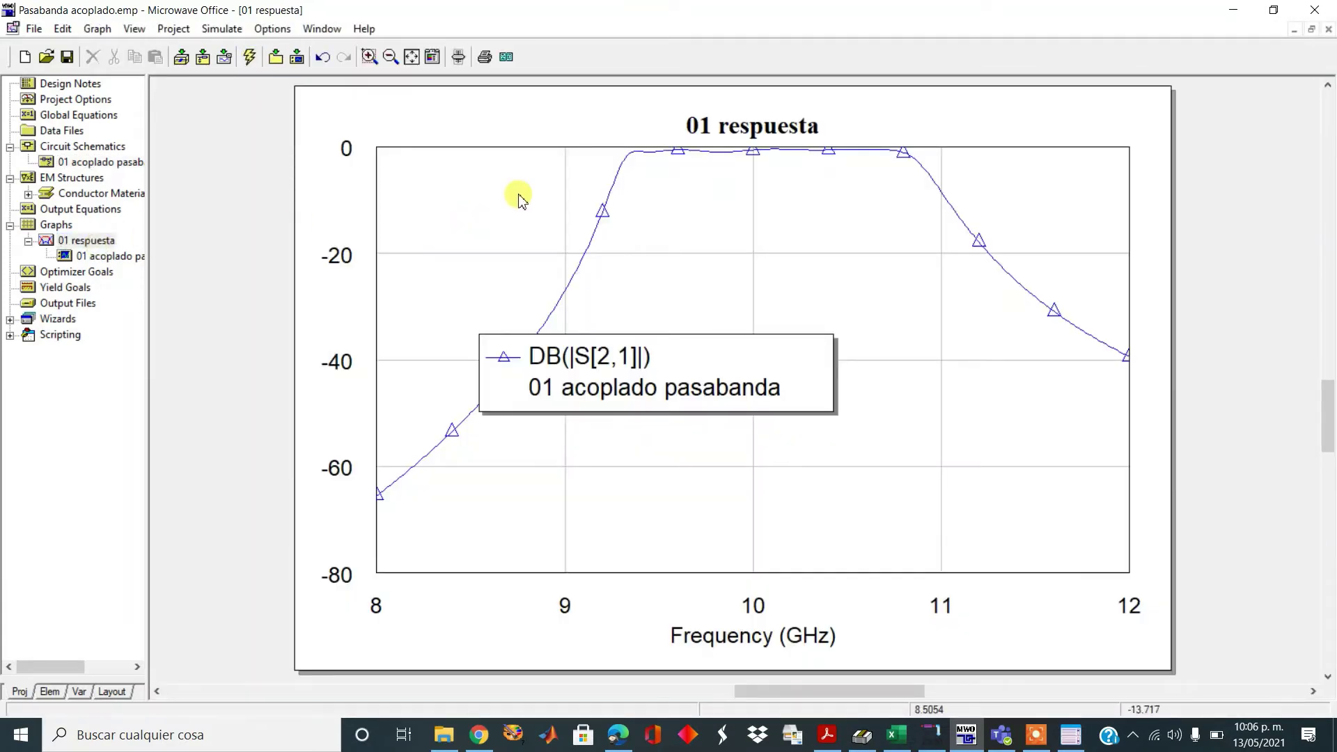